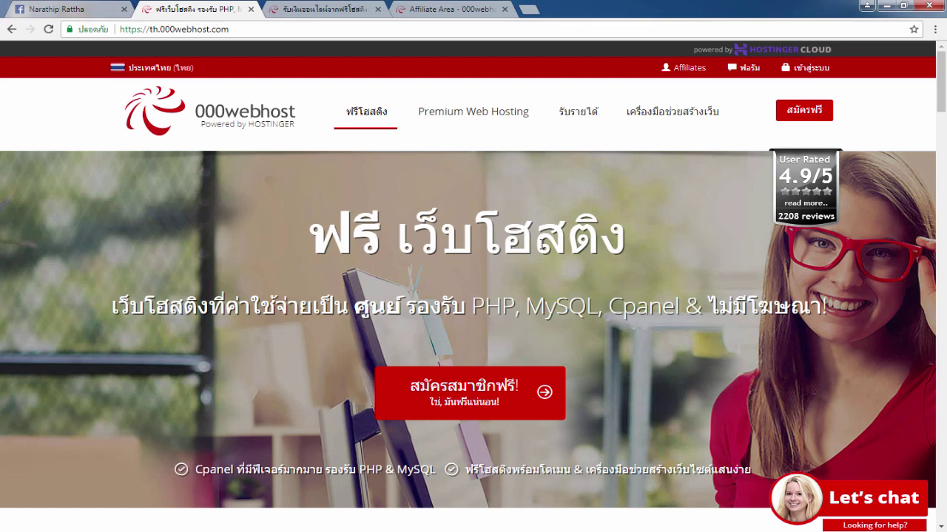
Review the affiliate program's reward and PayPal payout terms on the 000webhost earn-money-online page
{"action": "key", "text": "ctrl+Tab"}
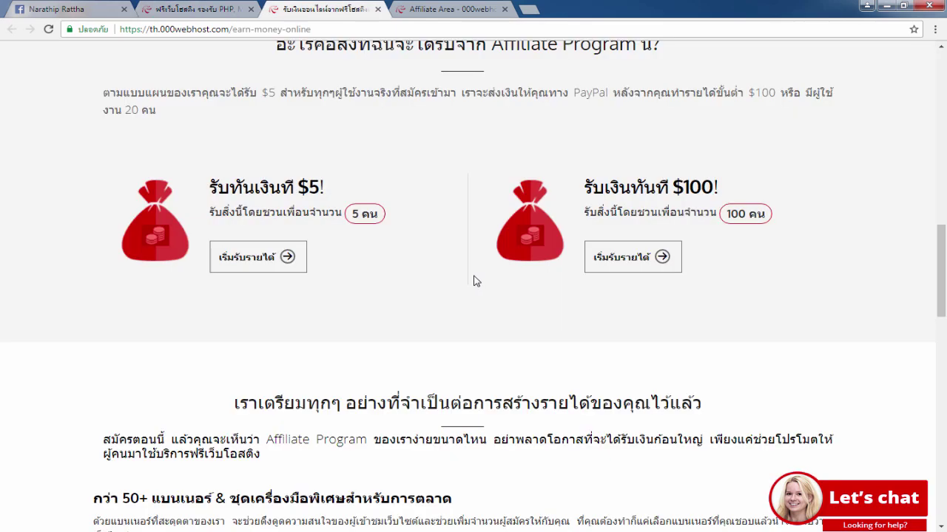
{"action": "scroll", "coordinate": [475, 281], "scroll_direction": "up", "scroll_amount": 1}
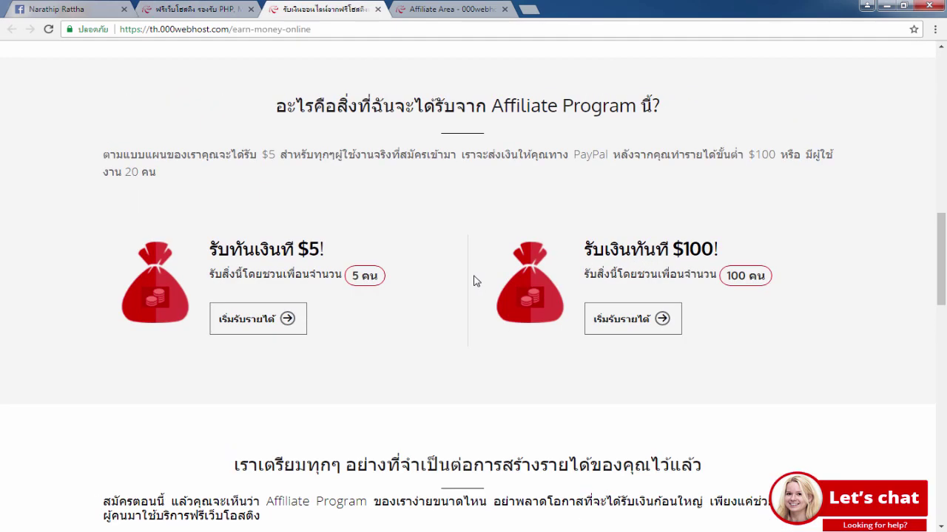
{"action": "left_click_drag", "start_coordinate": [569, 156], "coordinate": [651, 156]}
{"action": "left_click", "coordinate": [651, 156]}
{"action": "scroll", "coordinate": [454, 228], "scroll_direction": "up", "scroll_amount": 10}
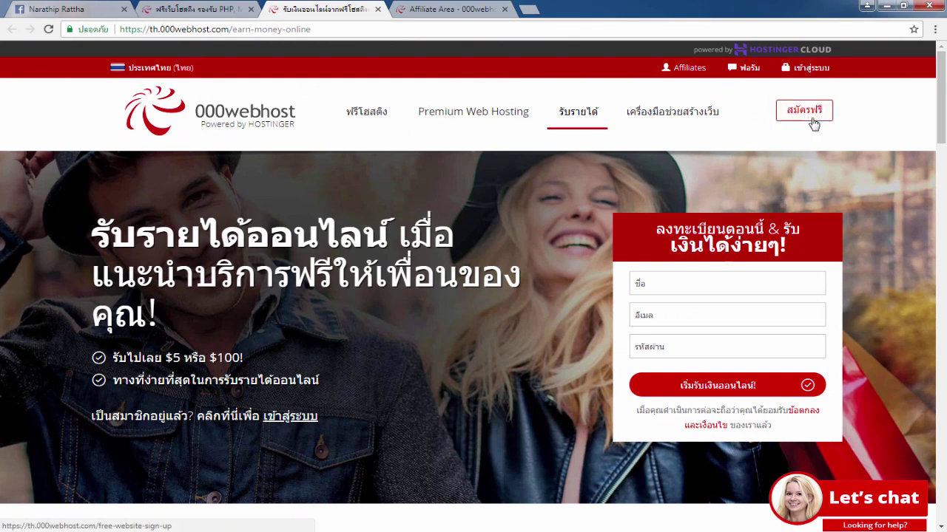
Open the free sign-up page and look over the email and password fields of its registration form
{"action": "left_click", "coordinate": [805, 119]}
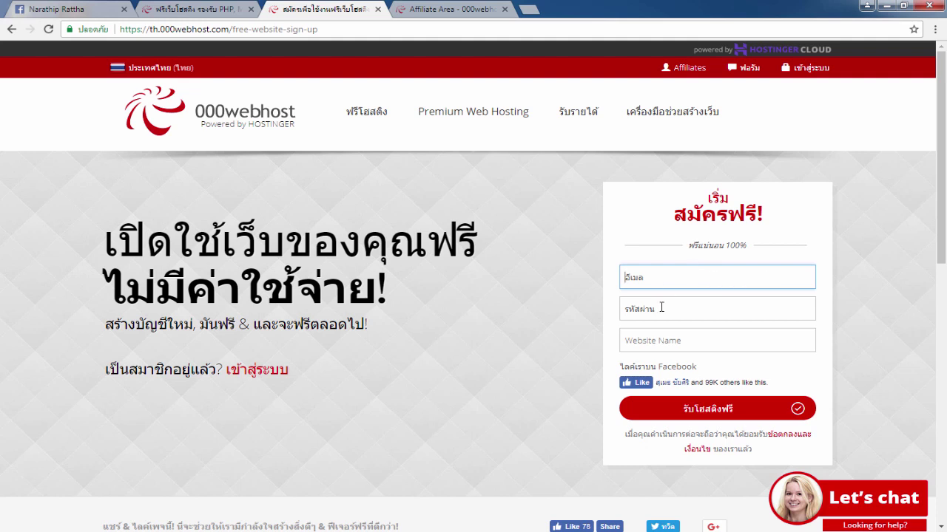
{"action": "key", "text": "Tab"}
{"action": "key", "text": "Tab"}
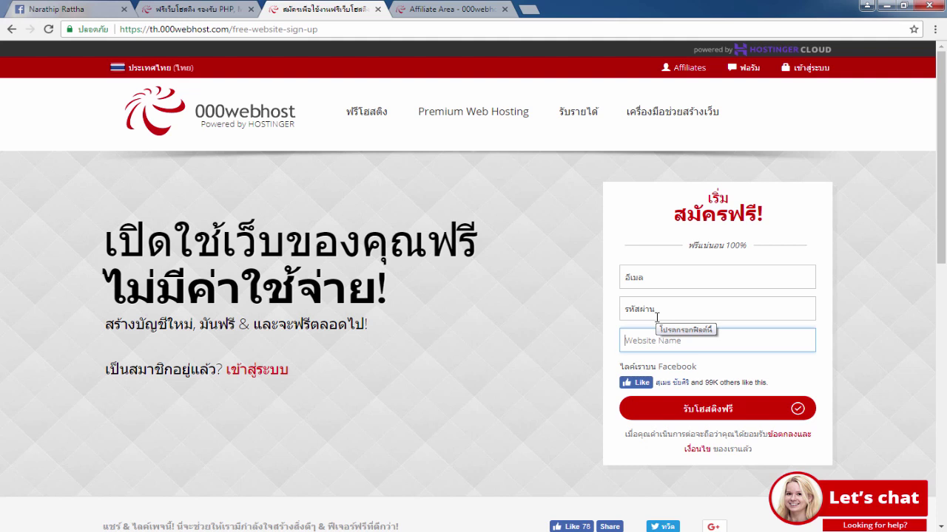
{"action": "left_click", "coordinate": [667, 279]}
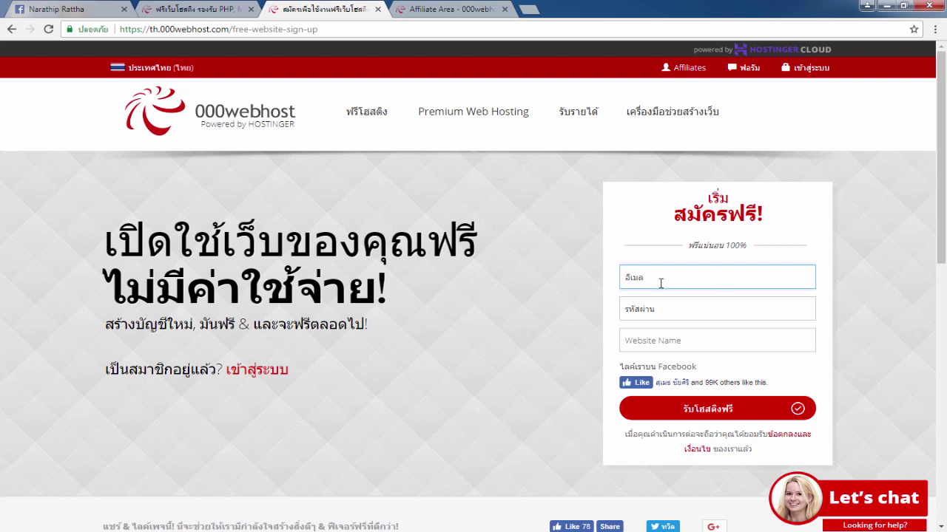
{"action": "left_click", "coordinate": [664, 313]}
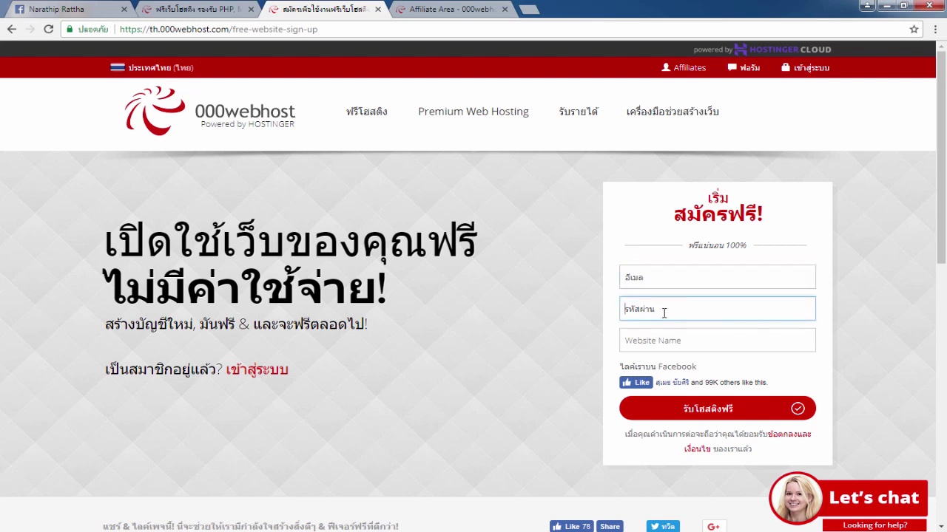
Try kfciplp as the website name in the sign-up form, and clear the field again
{"action": "left_click", "coordinate": [689, 344]}
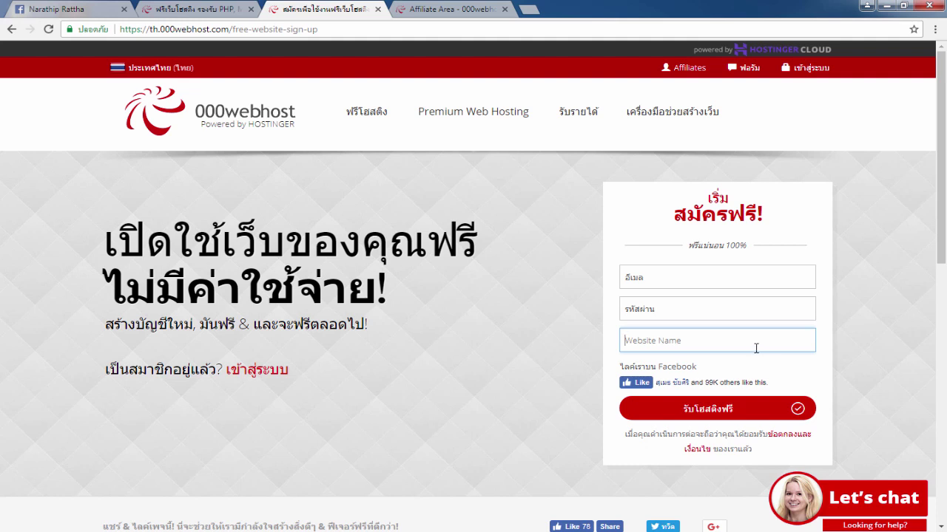
{"action": "type", "text": "kf"}
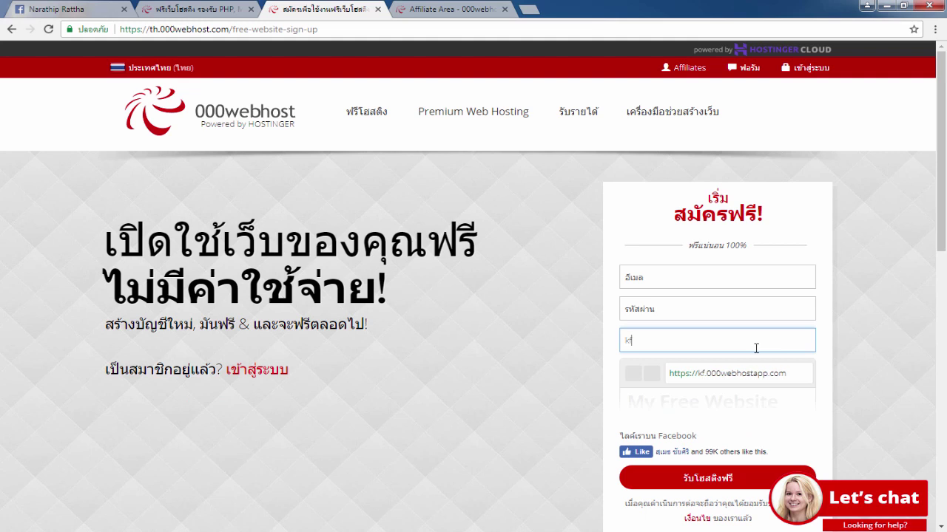
{"action": "type", "text": "ciplp"}
{"action": "left_click", "coordinate": [849, 340]}
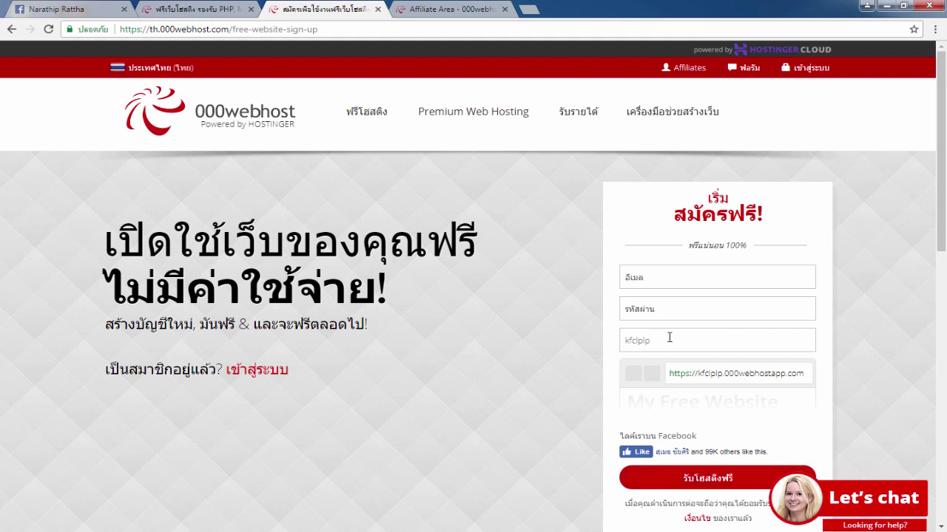
{"action": "left_click_drag", "start_coordinate": [670, 338], "coordinate": [496, 343]}
{"action": "key", "text": "BackSpace"}
{"action": "left_click", "coordinate": [558, 269]}
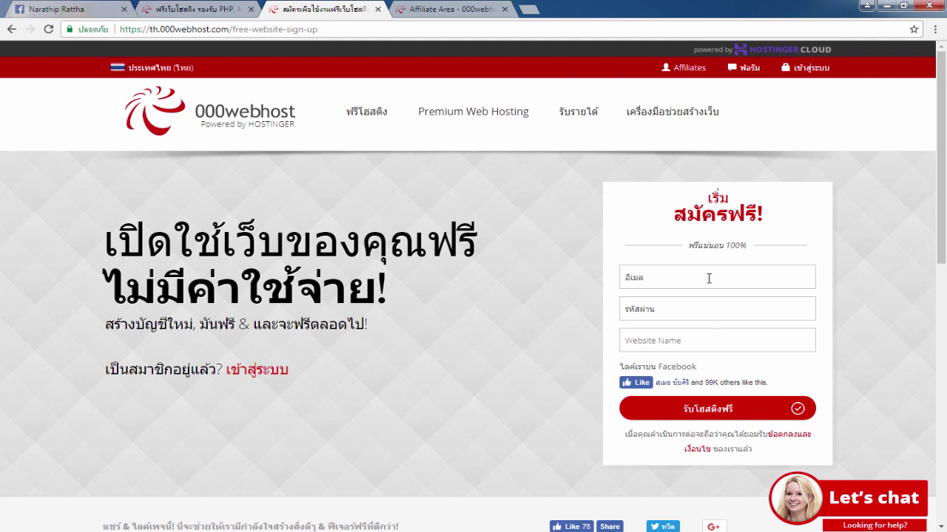
{"action": "left_click", "coordinate": [654, 277]}
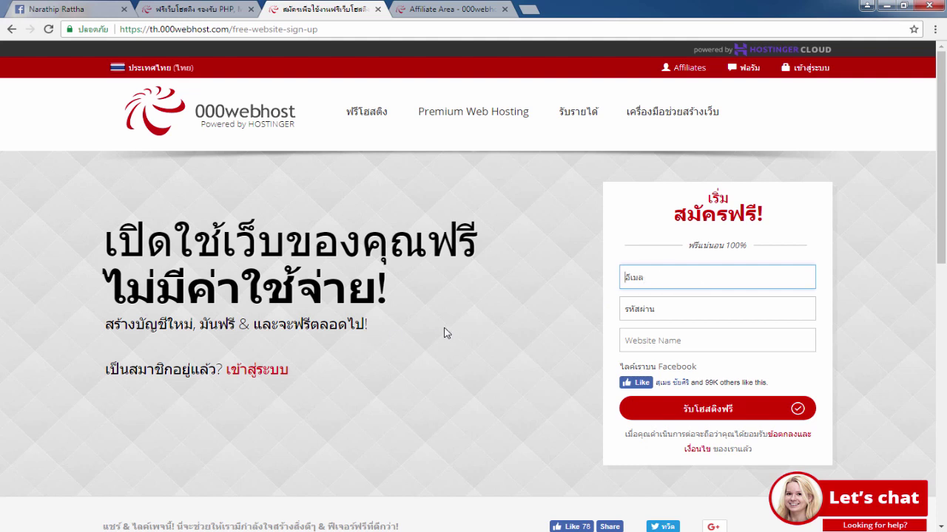
{"action": "left_click", "coordinate": [625, 338]}
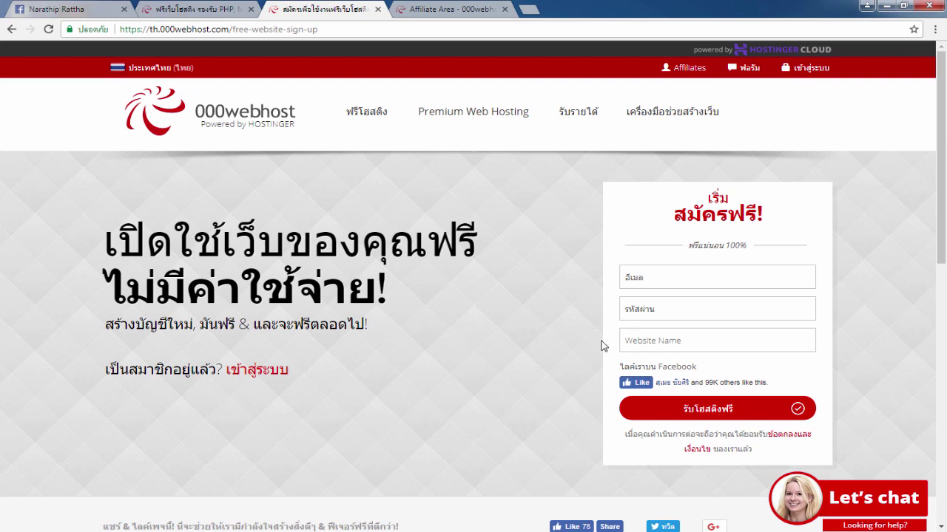
Go to the member login page and sign in with the saved account email and the account password
{"action": "left_click", "coordinate": [810, 68]}
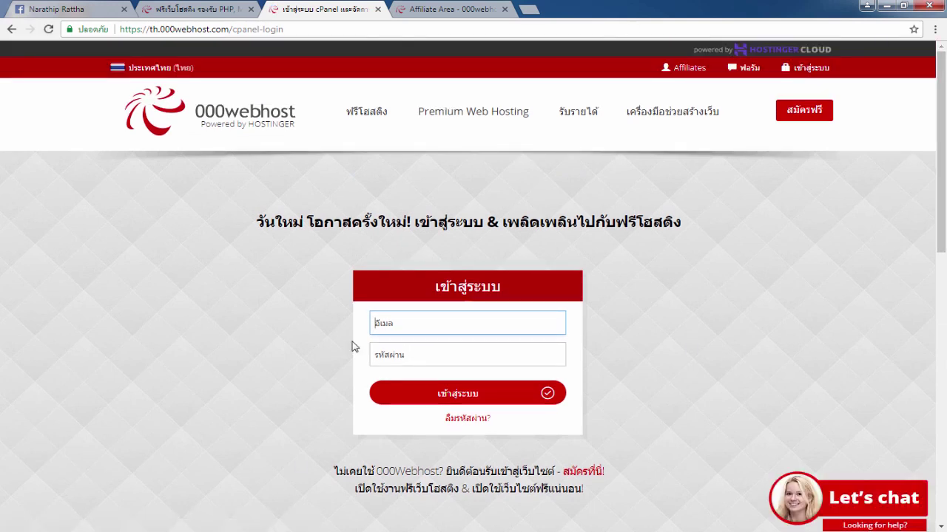
{"action": "left_click", "coordinate": [416, 318]}
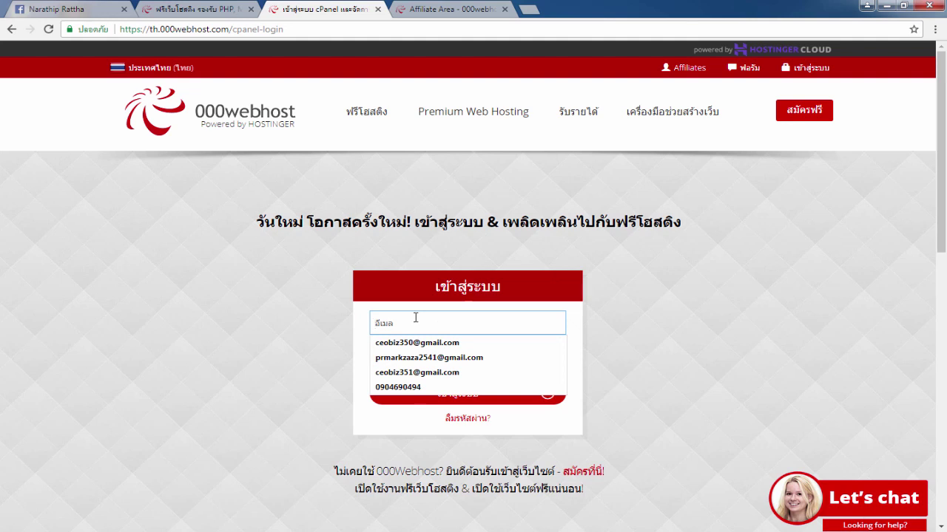
{"action": "left_click", "coordinate": [414, 342]}
{"action": "left_click", "coordinate": [428, 364]}
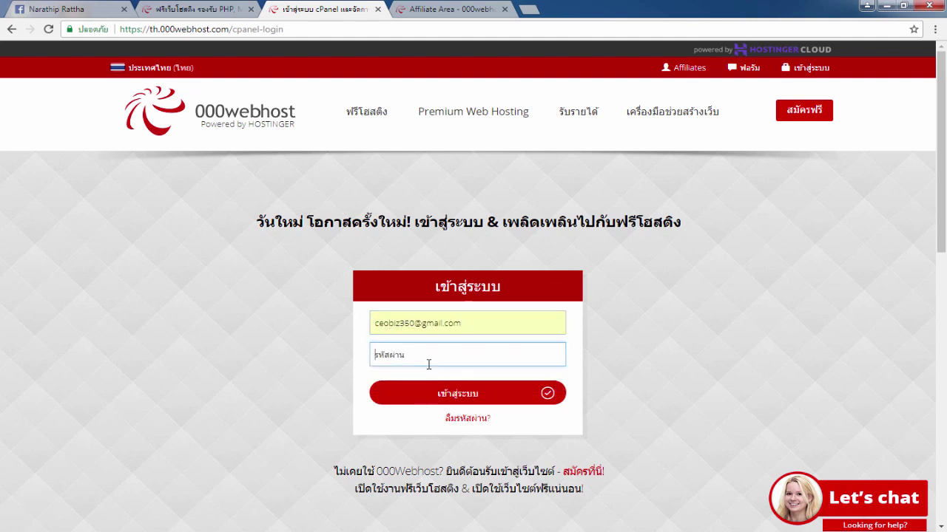
{"action": "type", "text": "•••"}
{"action": "left_click", "coordinate": [467, 393]}
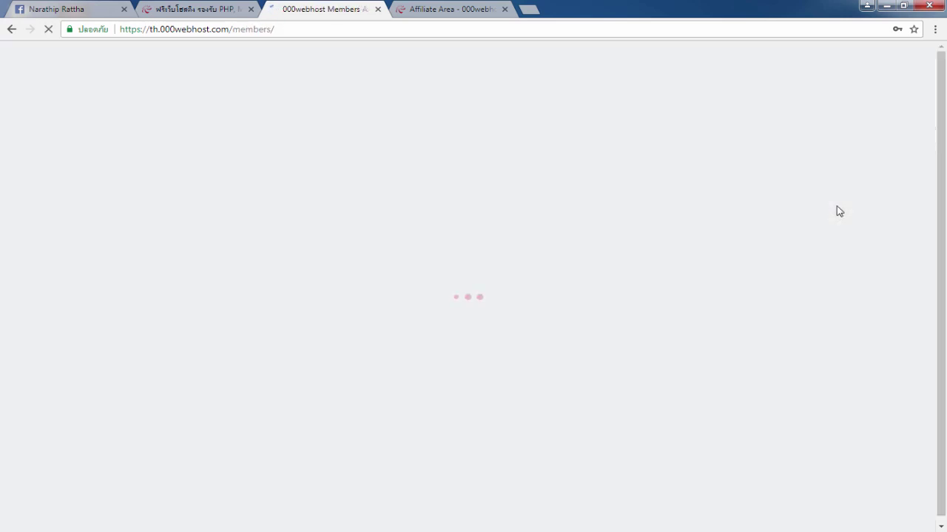
{"action": "left_click", "coordinate": [727, 229]}
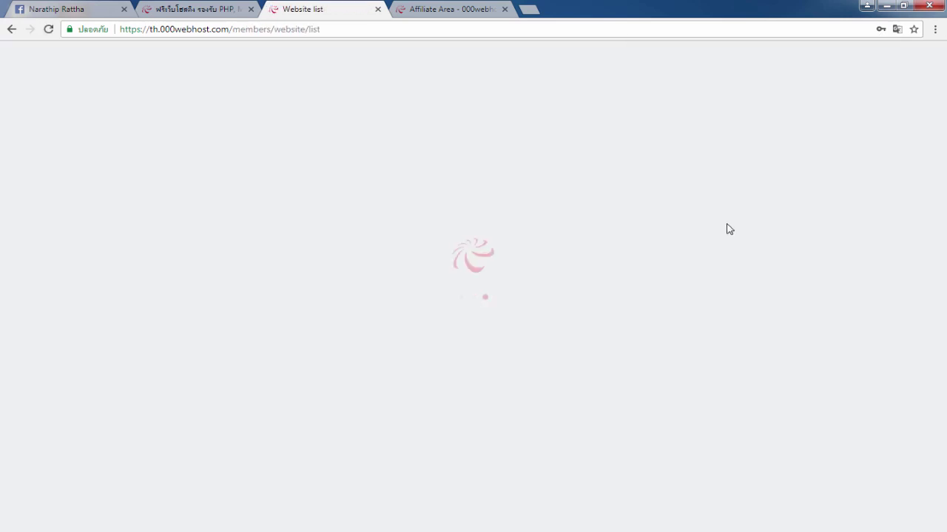
Look over the websites list and the New Website form's name and password fields, and close the form without creating a site
{"action": "scroll", "coordinate": [460, 178], "scroll_direction": "down", "scroll_amount": 2}
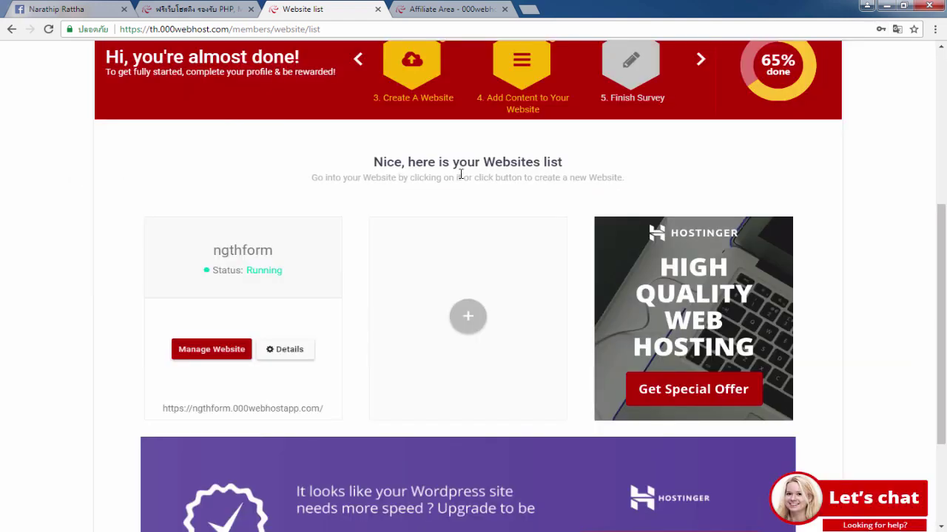
{"action": "scroll", "coordinate": [473, 155], "scroll_direction": "up", "scroll_amount": 4}
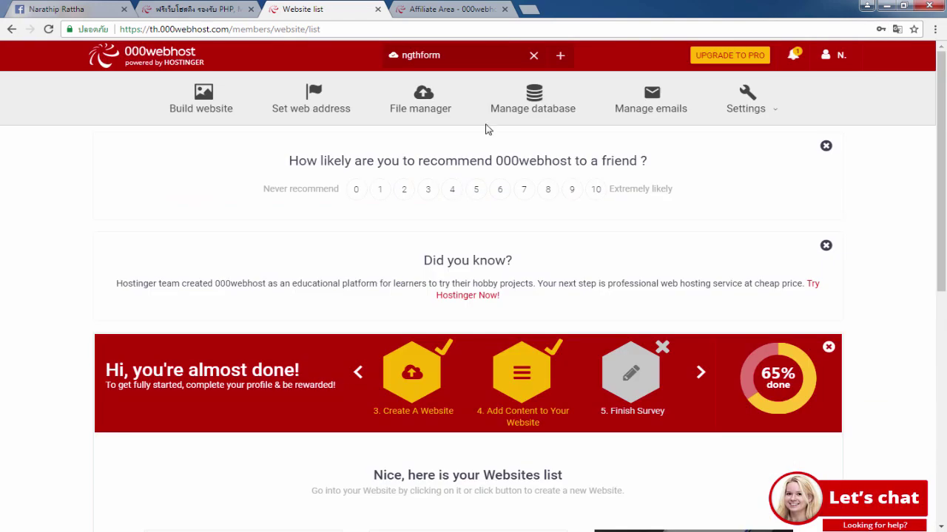
{"action": "left_click", "coordinate": [562, 57]}
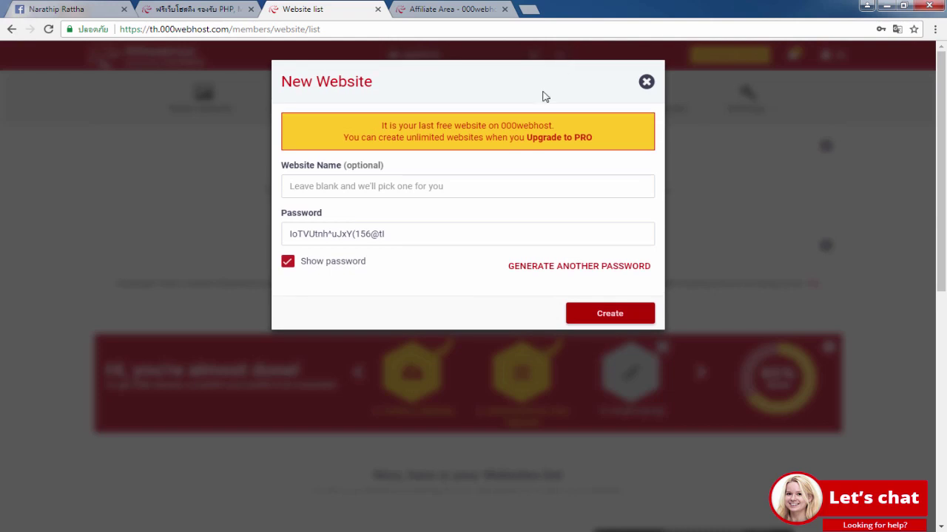
{"action": "left_click", "coordinate": [309, 187]}
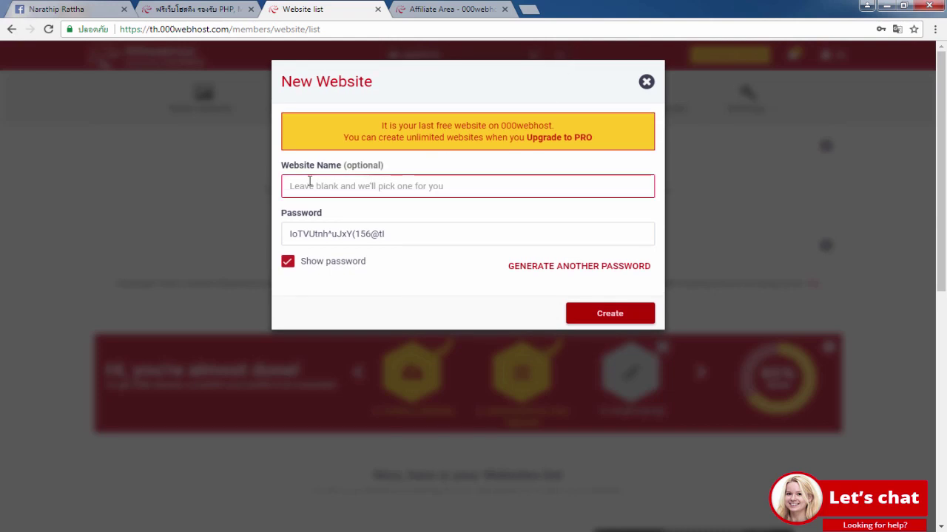
{"action": "left_click", "coordinate": [647, 83]}
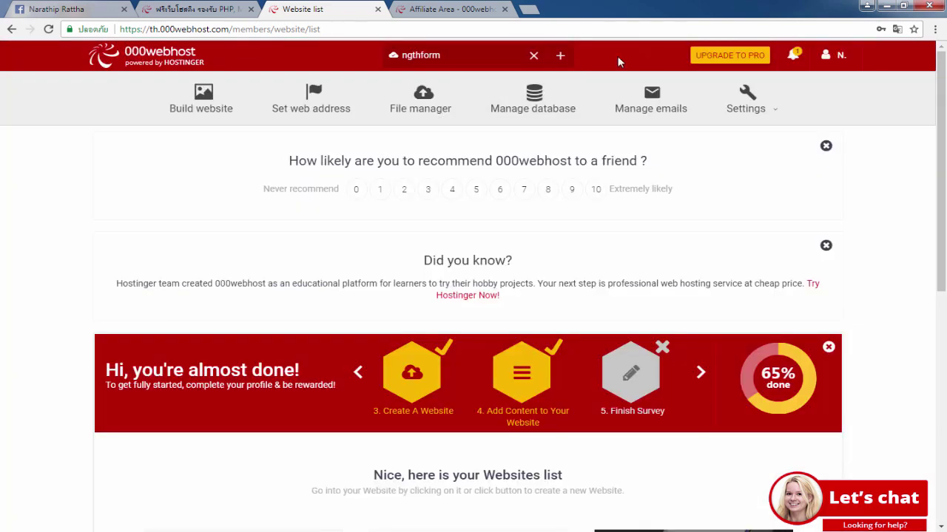
Open the management page of the ngthform website from the websites list
{"action": "scroll", "coordinate": [429, 126], "scroll_direction": "down", "scroll_amount": 6}
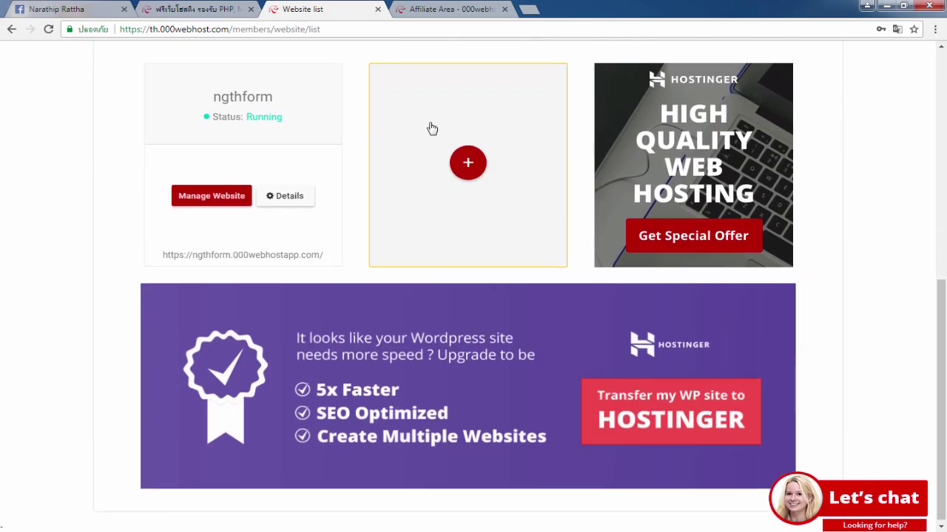
{"action": "scroll", "coordinate": [432, 128], "scroll_direction": "up", "scroll_amount": 3}
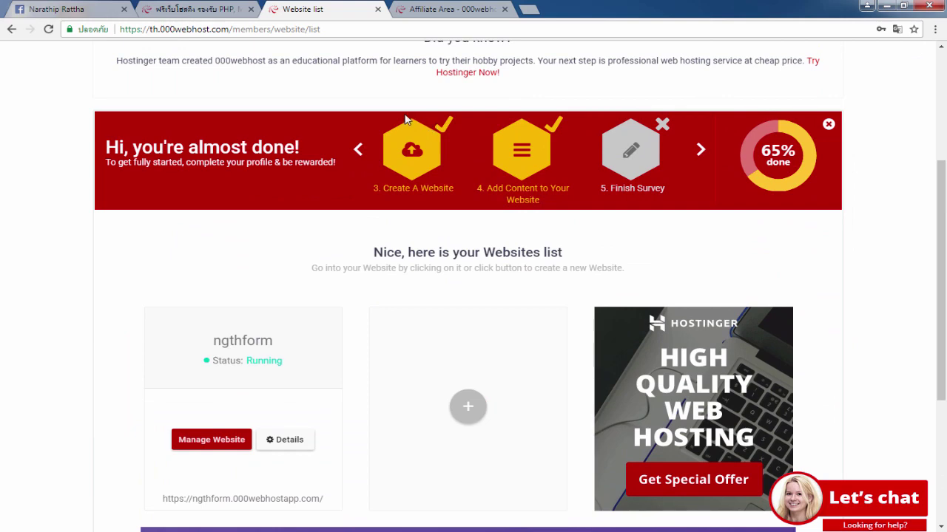
{"action": "scroll", "coordinate": [414, 119], "scroll_direction": "up", "scroll_amount": 3}
{"action": "scroll", "coordinate": [360, 255], "scroll_direction": "down", "scroll_amount": 2}
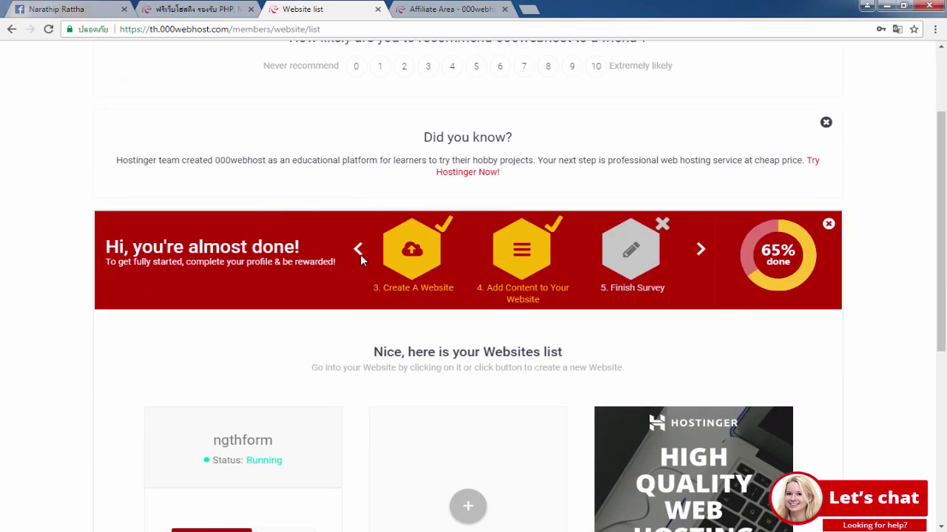
{"action": "scroll", "coordinate": [369, 253], "scroll_direction": "down", "scroll_amount": 3}
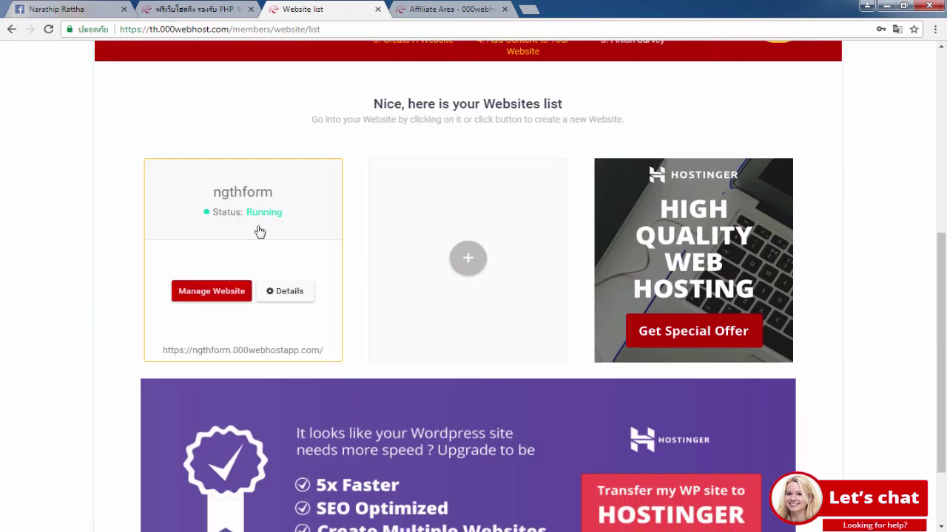
{"action": "scroll", "coordinate": [259, 251], "scroll_direction": "up", "scroll_amount": 1}
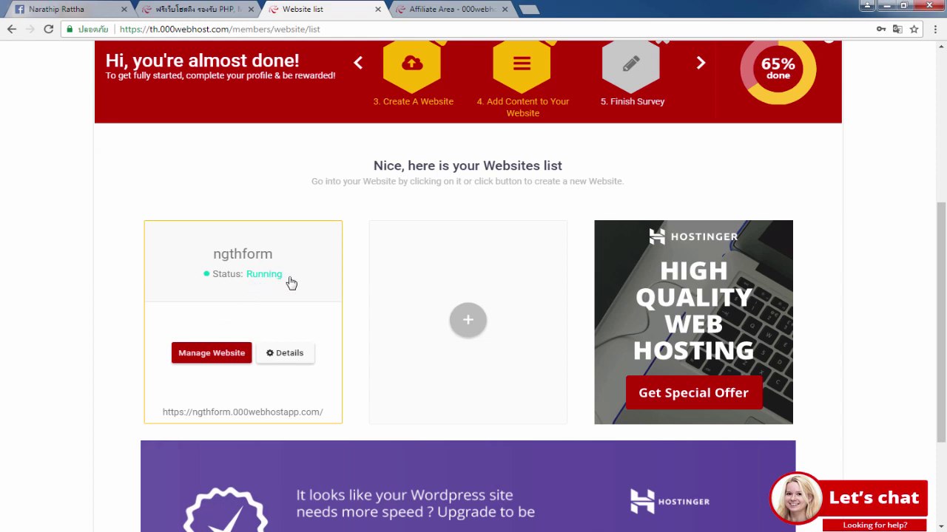
{"action": "left_click", "coordinate": [222, 359]}
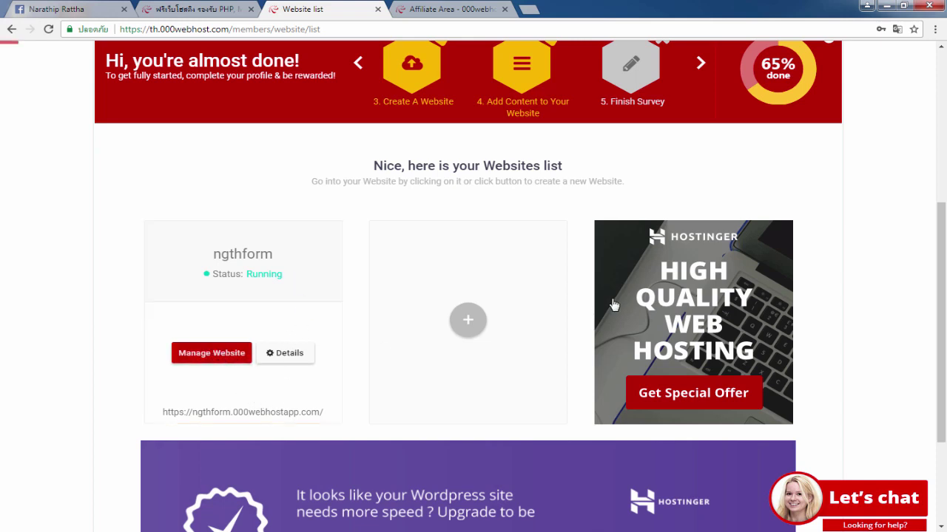
{"action": "left_click", "coordinate": [215, 362]}
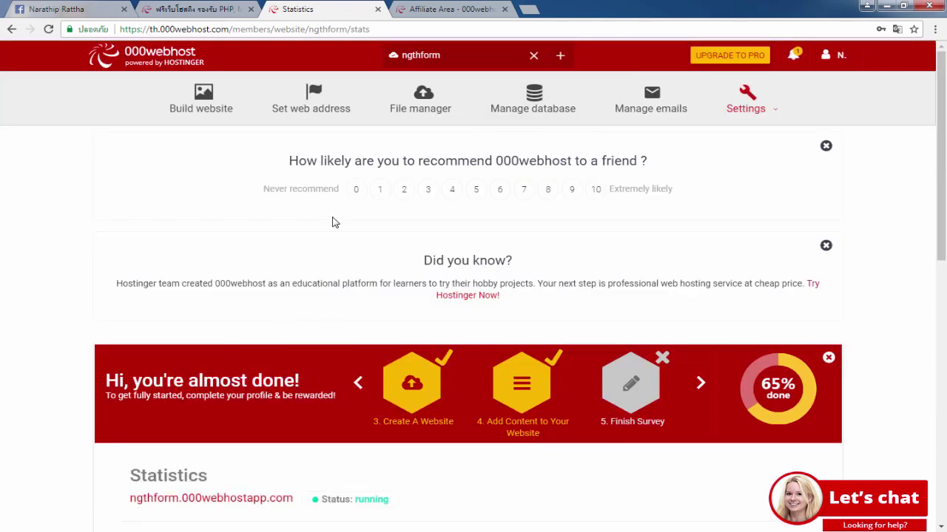
Open the File Manager section for ngthform and launch the file upload manager
{"action": "scroll", "coordinate": [514, 185], "scroll_direction": "down", "scroll_amount": 5}
{"action": "scroll", "coordinate": [516, 188], "scroll_direction": "up", "scroll_amount": 3}
{"action": "scroll", "coordinate": [516, 188], "scroll_direction": "up", "scroll_amount": 3}
{"action": "scroll", "coordinate": [668, 284], "scroll_direction": "down", "scroll_amount": 1}
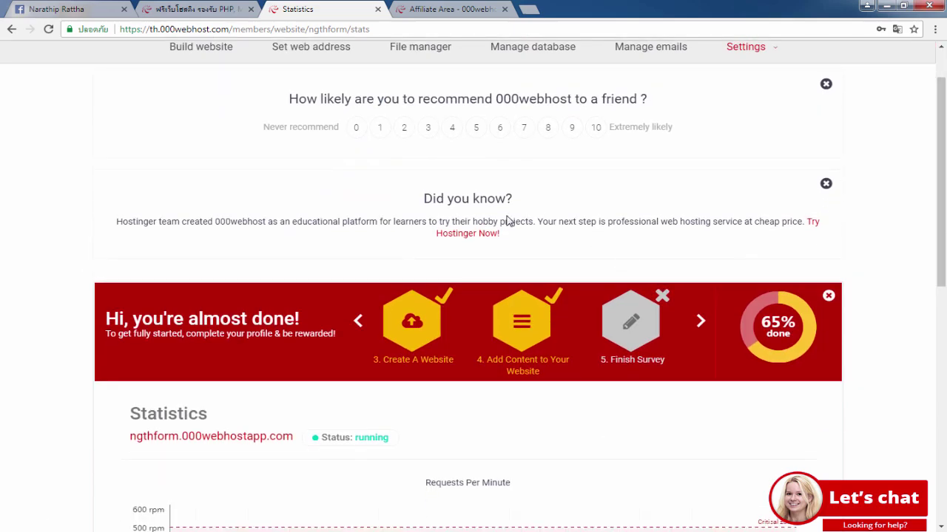
{"action": "scroll", "coordinate": [507, 221], "scroll_direction": "down", "scroll_amount": 3}
{"action": "scroll", "coordinate": [506, 220], "scroll_direction": "up", "scroll_amount": 4}
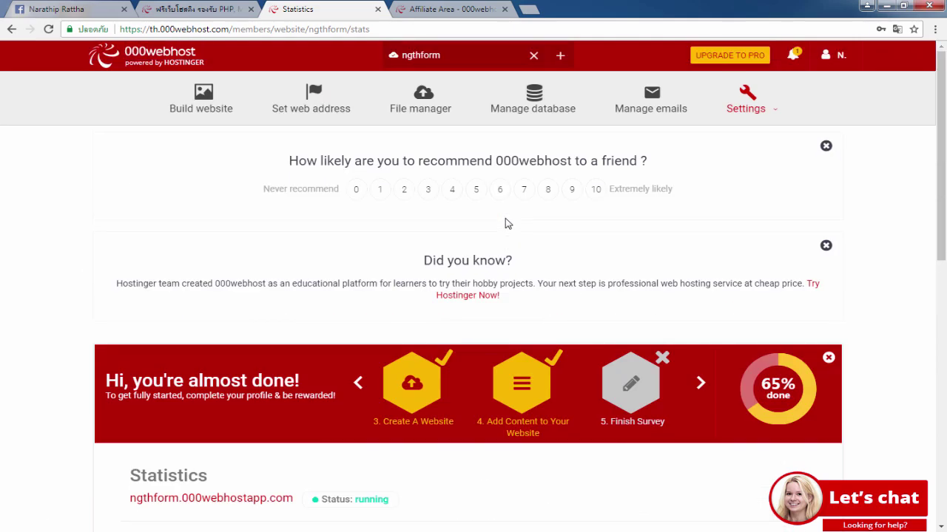
{"action": "left_click", "coordinate": [428, 124]}
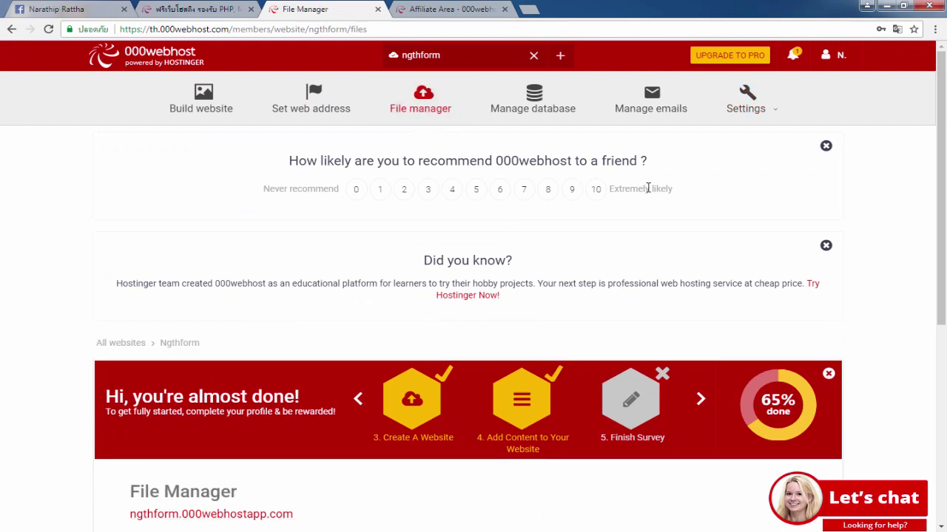
{"action": "scroll", "coordinate": [638, 190], "scroll_direction": "down", "scroll_amount": 5}
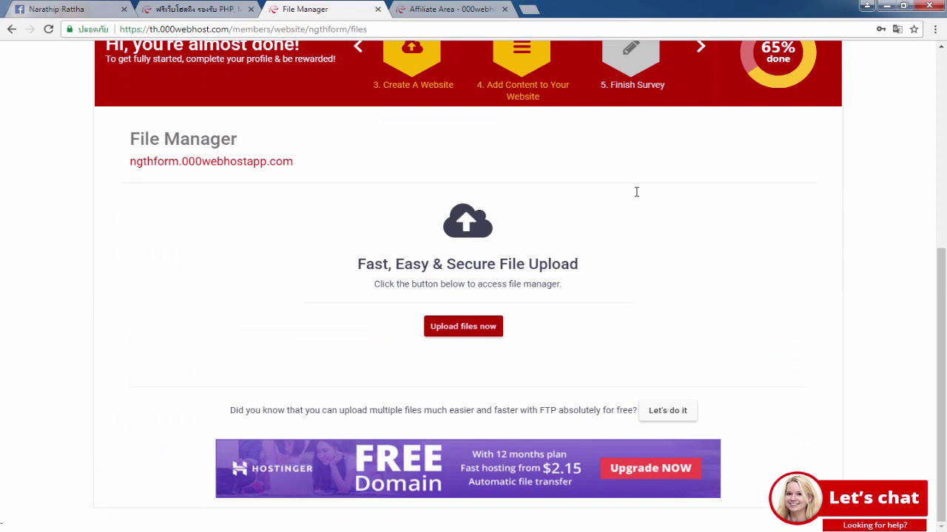
{"action": "left_click", "coordinate": [477, 328]}
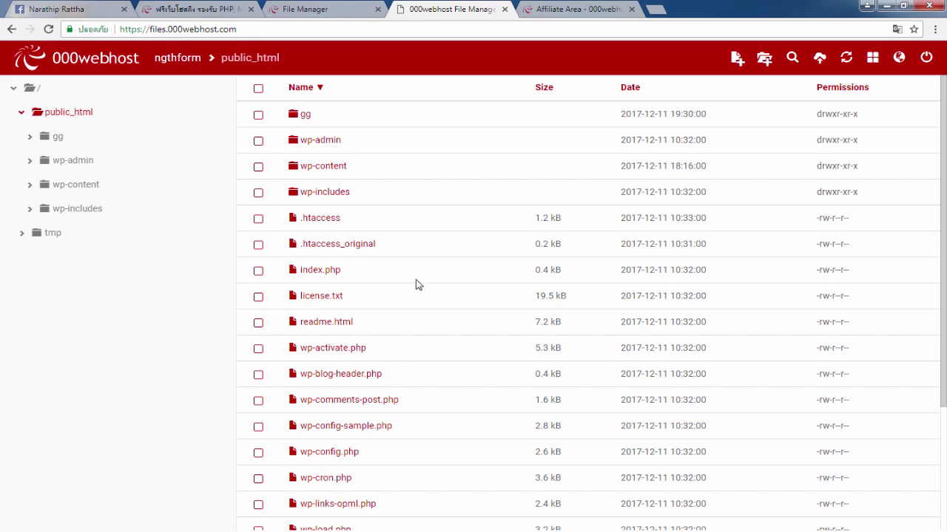
Search Google for "theme html" in a new browser tab and open the Free CSS website templates list
{"action": "left_click", "coordinate": [656, 10]}
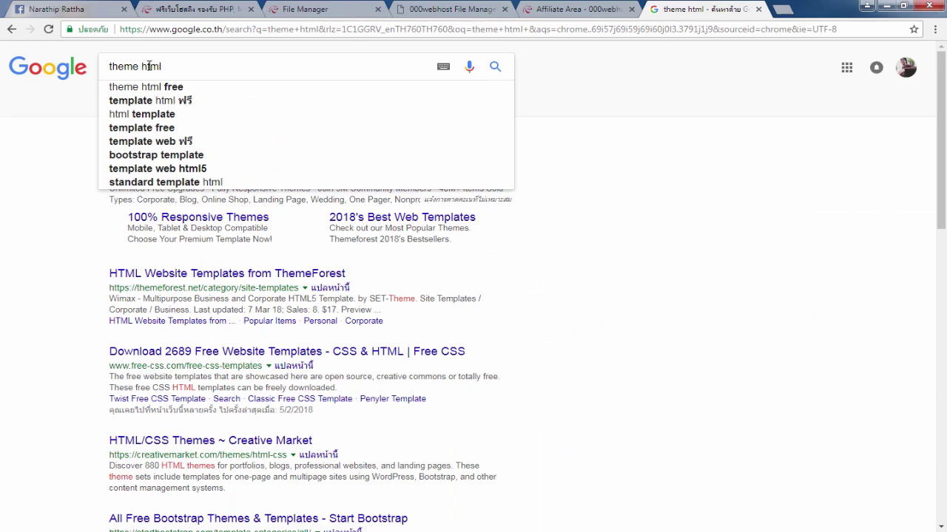
{"action": "left_click", "coordinate": [189, 275]}
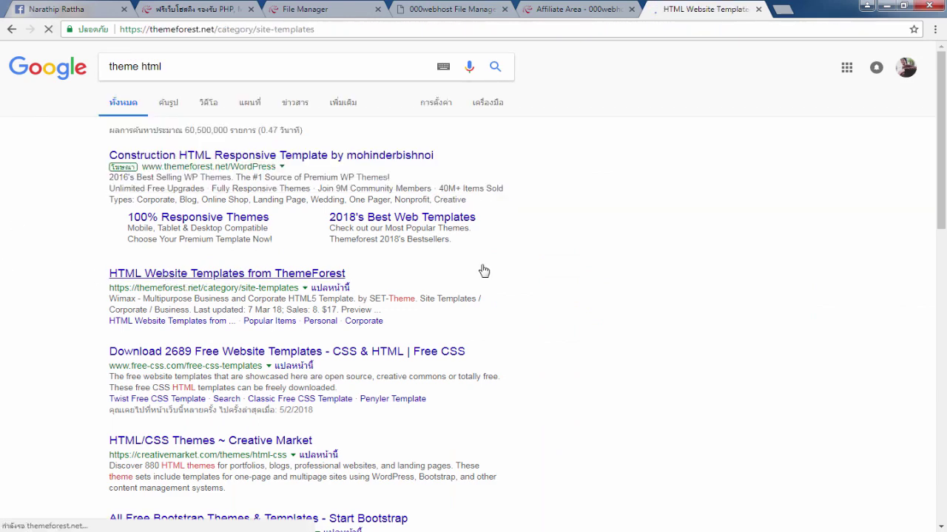
{"action": "left_click", "coordinate": [436, 351]}
{"action": "scroll", "coordinate": [8, 278], "scroll_direction": "down", "scroll_amount": 3}
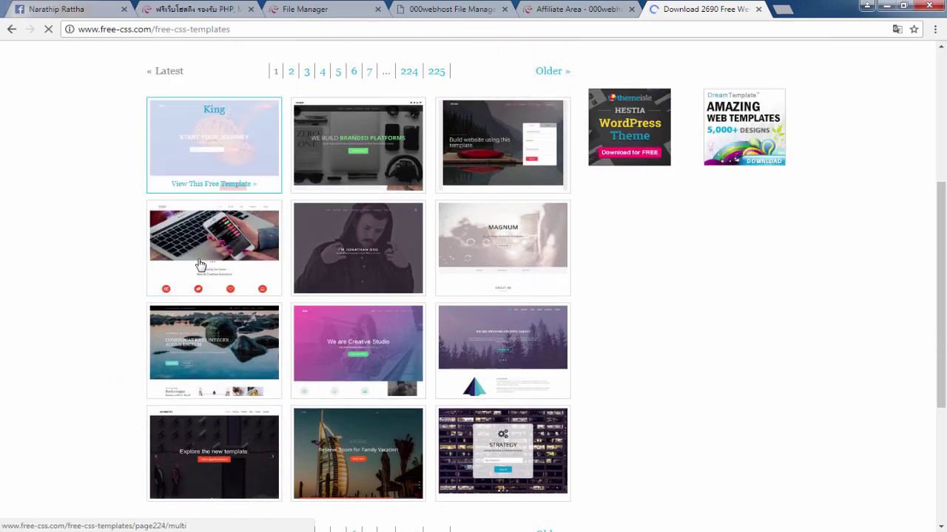
Download the Multi free CSS template from its page and close the template site
{"action": "left_click", "coordinate": [222, 258]}
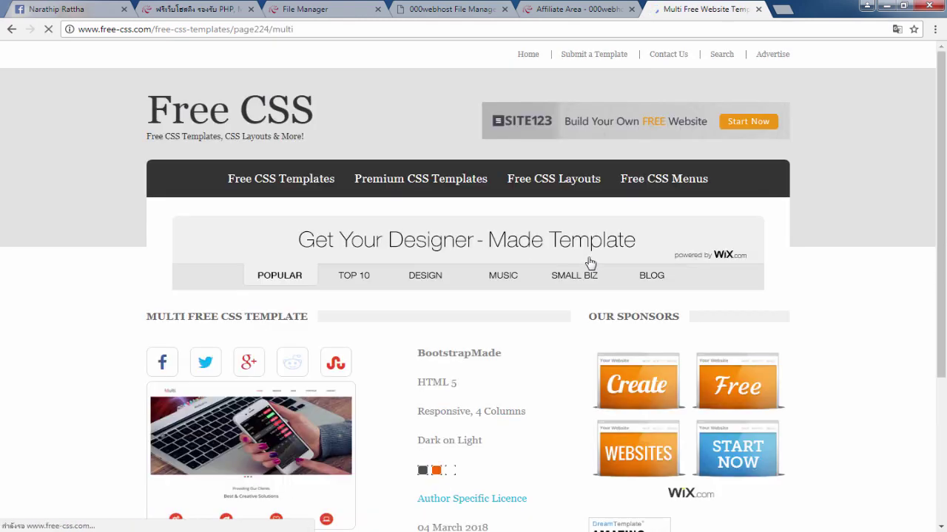
{"action": "scroll", "coordinate": [587, 264], "scroll_direction": "down", "scroll_amount": 3}
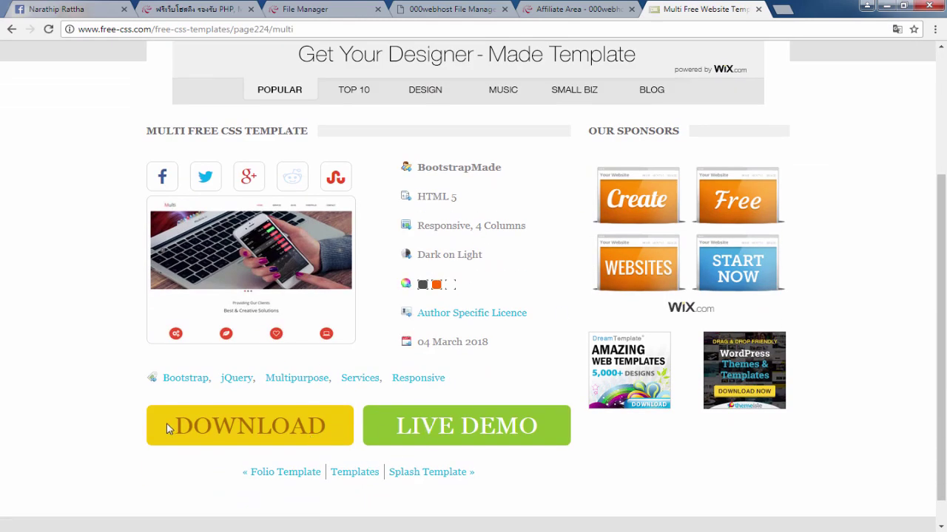
{"action": "left_click", "coordinate": [213, 429]}
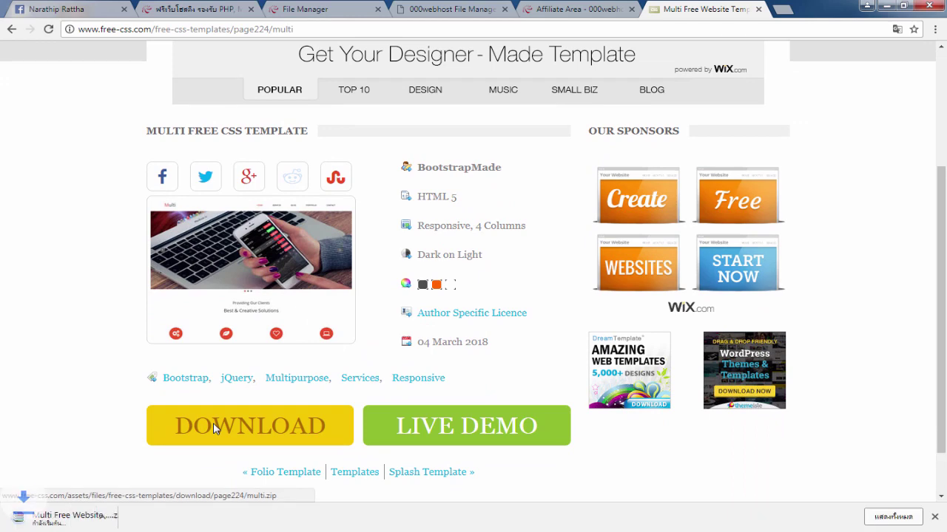
{"action": "middle_click", "coordinate": [683, 10]}
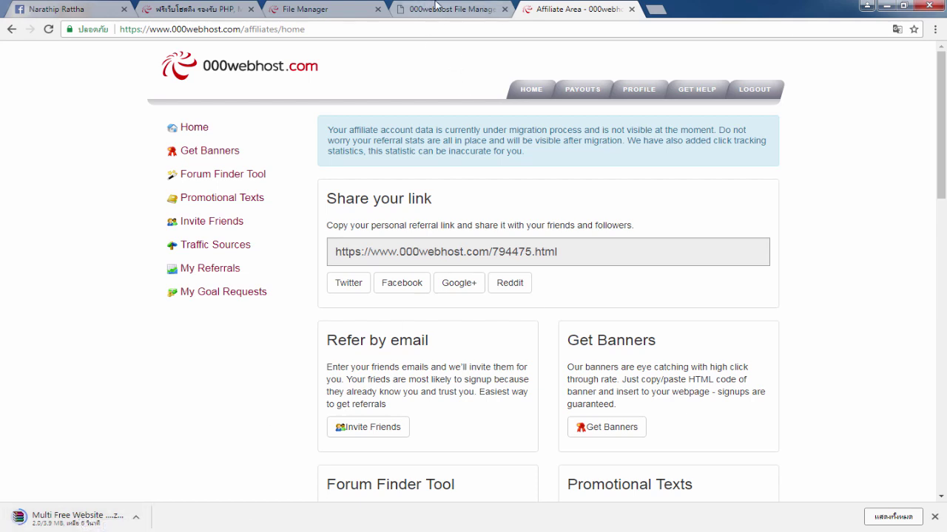
Return to the 000webhost file manager, open the downloaded Multi template archive, minimize the browser and enter the archive's multi folder
{"action": "left_click", "coordinate": [430, 9]}
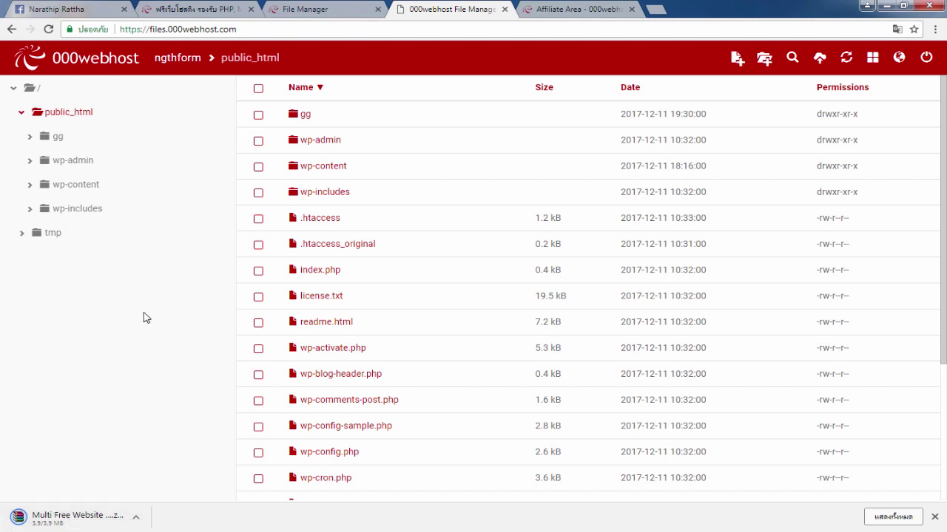
{"action": "left_click", "coordinate": [116, 517]}
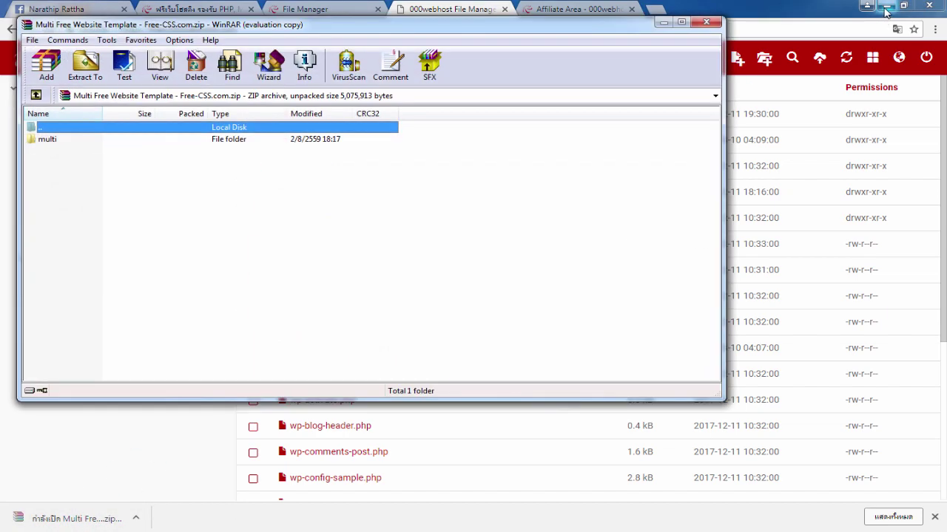
{"action": "left_click", "coordinate": [479, 159]}
{"action": "left_click", "coordinate": [886, 7]}
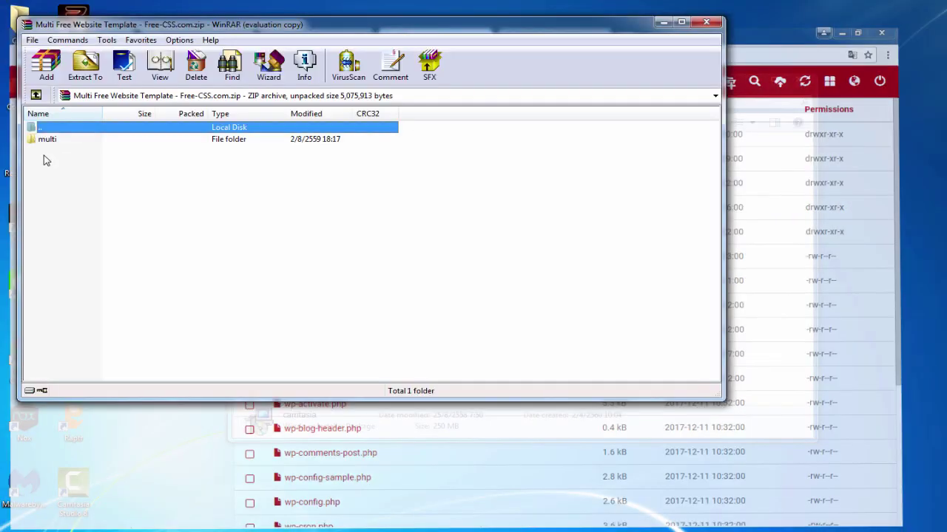
{"action": "left_click", "coordinate": [79, 142]}
{"action": "double_click", "coordinate": [69, 143]}
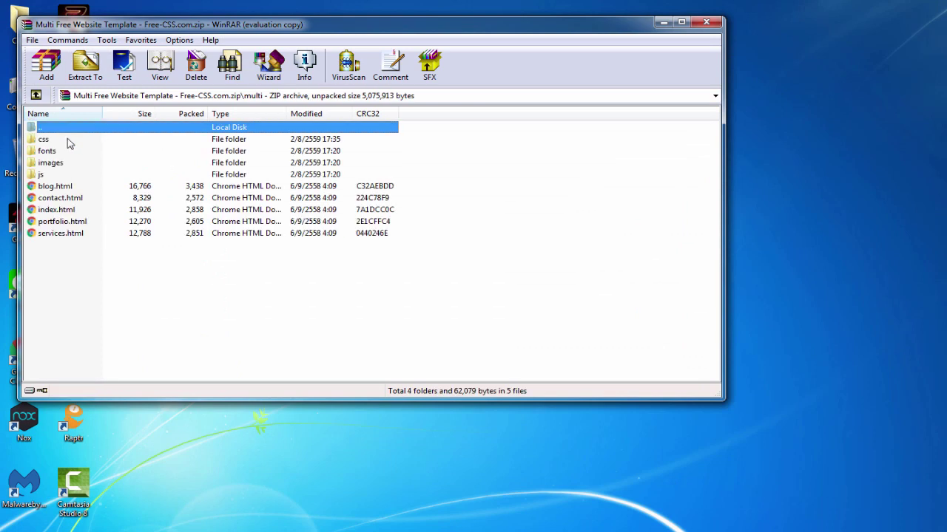
Look over the template's HTML files in the multi folder, such as index, blog, contact, portfolio and services
{"action": "left_click", "coordinate": [89, 210]}
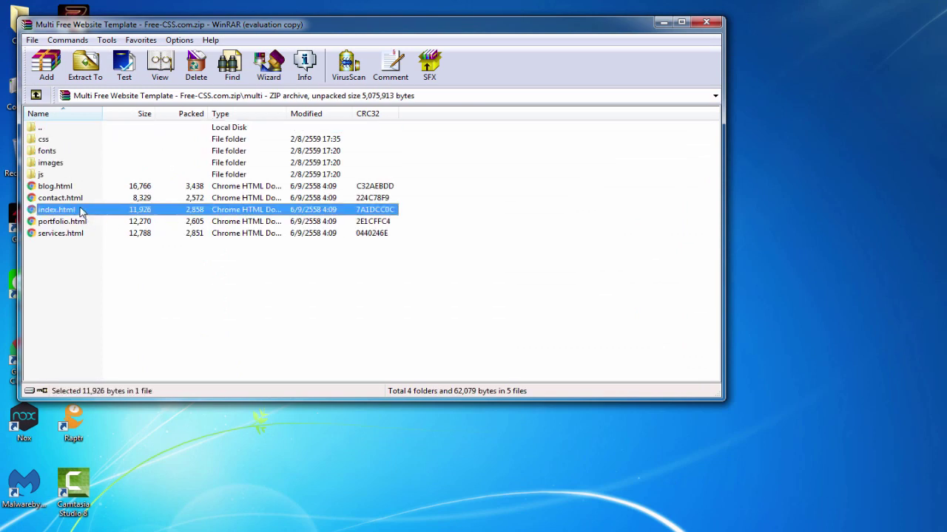
{"action": "left_click", "coordinate": [84, 232]}
{"action": "left_click", "coordinate": [84, 213]}
{"action": "left_click", "coordinate": [84, 186]}
{"action": "left_click", "coordinate": [85, 213]}
{"action": "left_click", "coordinate": [75, 245]}
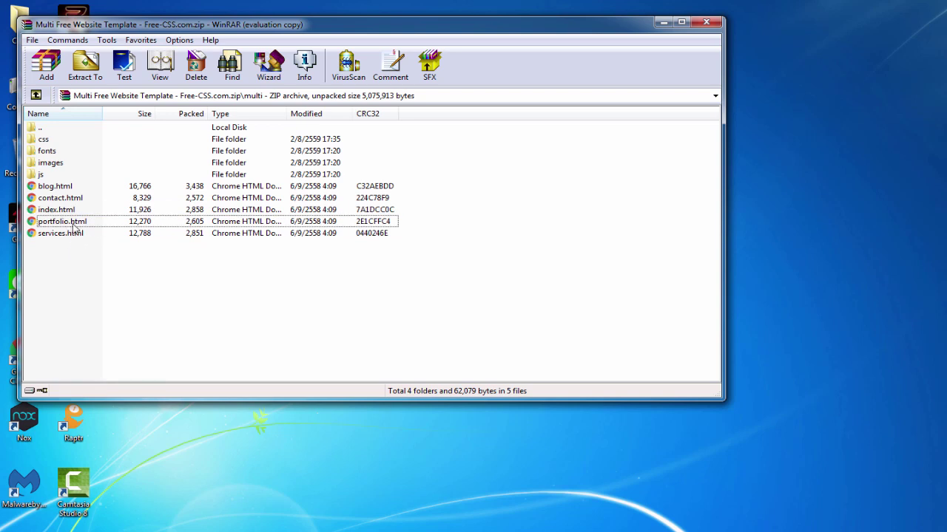
{"action": "left_click", "coordinate": [81, 211]}
{"action": "left_click", "coordinate": [83, 200]}
{"action": "left_click", "coordinate": [78, 221]}
{"action": "left_click", "coordinate": [76, 199]}
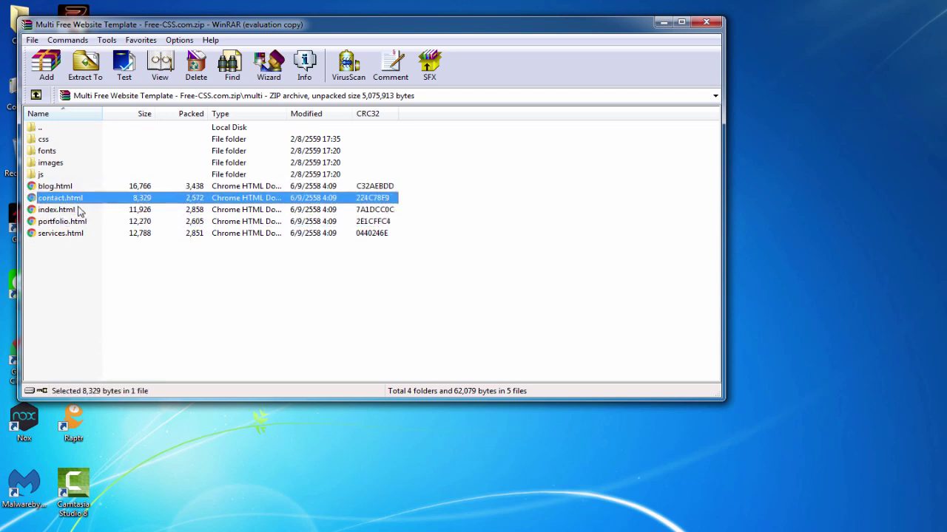
Extract index.html from the archive onto the desktop and close the archive window
{"action": "left_click", "coordinate": [78, 210]}
{"action": "left_click_drag", "start_coordinate": [80, 214], "coordinate": [658, 211]}
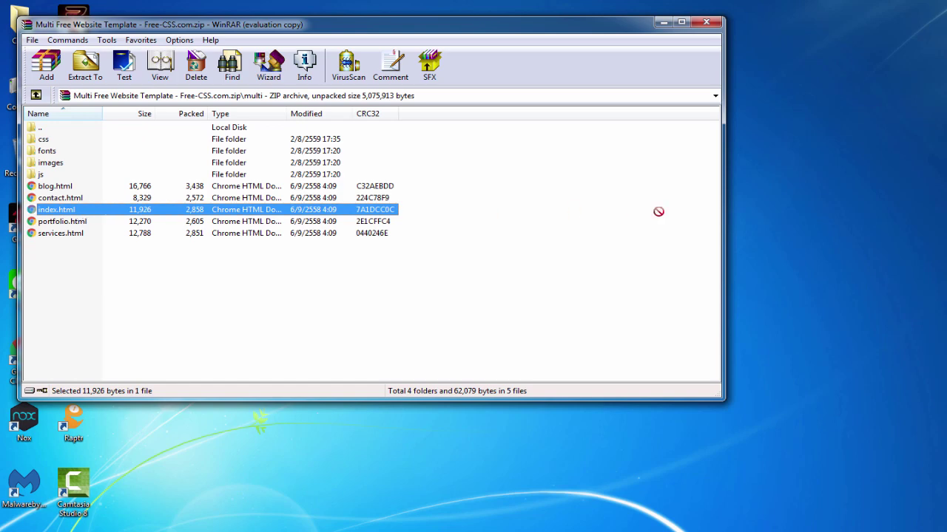
{"action": "left_click_drag", "start_coordinate": [776, 215], "coordinate": [777, 217]}
{"action": "left_click", "coordinate": [682, 205]}
{"action": "key", "text": "alt+F4"}
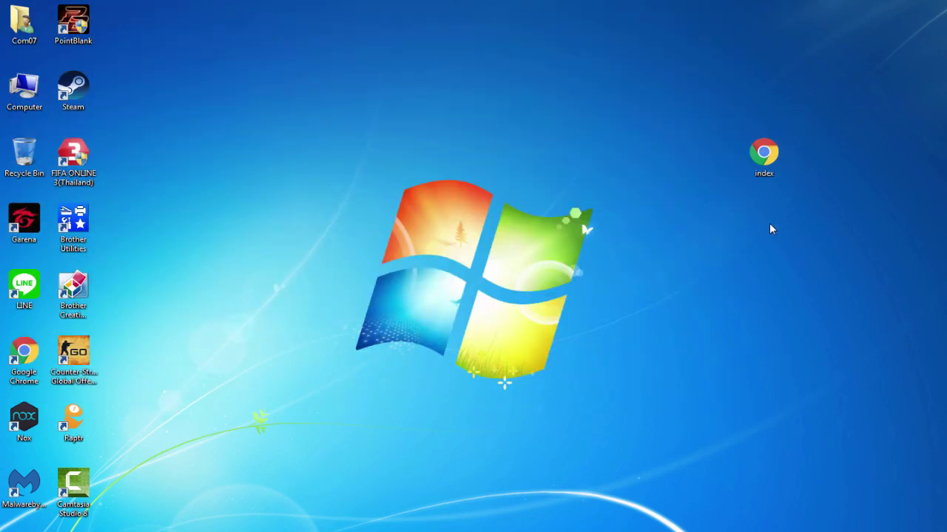
Switch back to the browser and try to upload index.html from the desktop to public_html
{"action": "key", "text": "alt+Tab"}
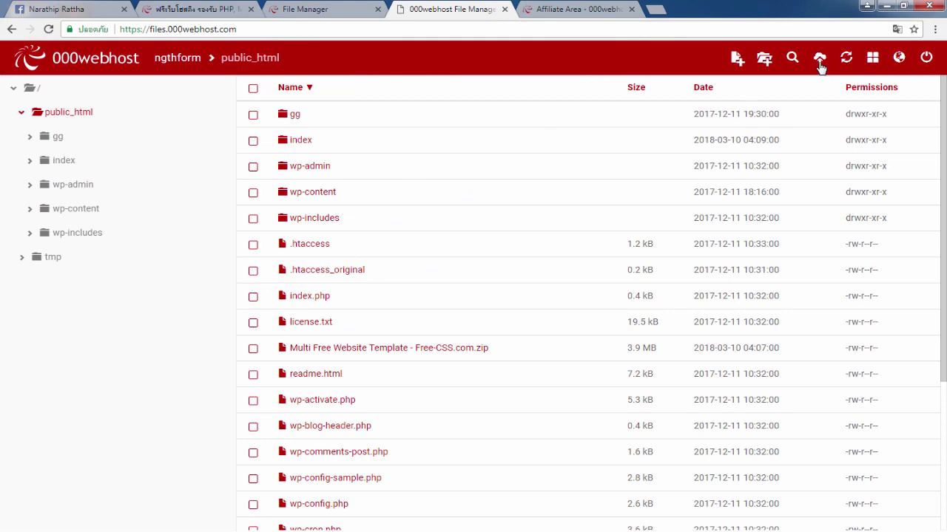
{"action": "left_click", "coordinate": [820, 64]}
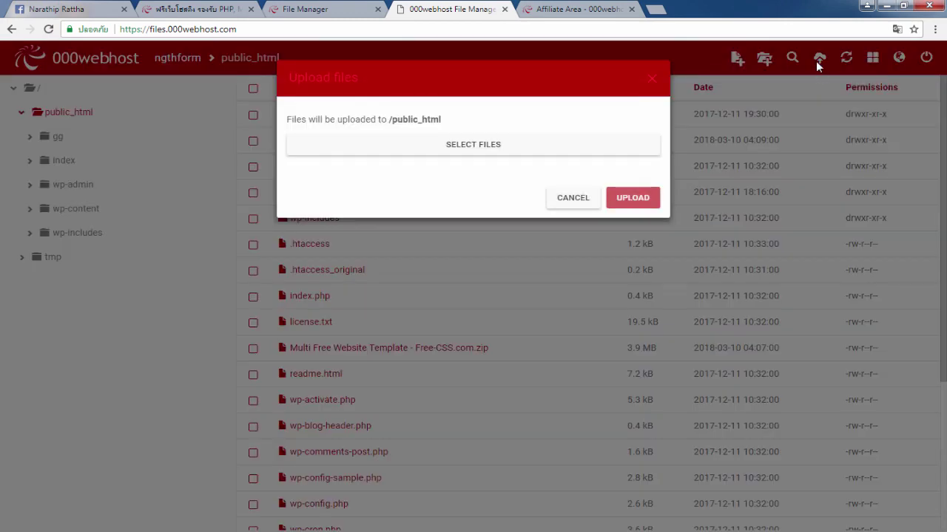
{"action": "left_click", "coordinate": [484, 147]}
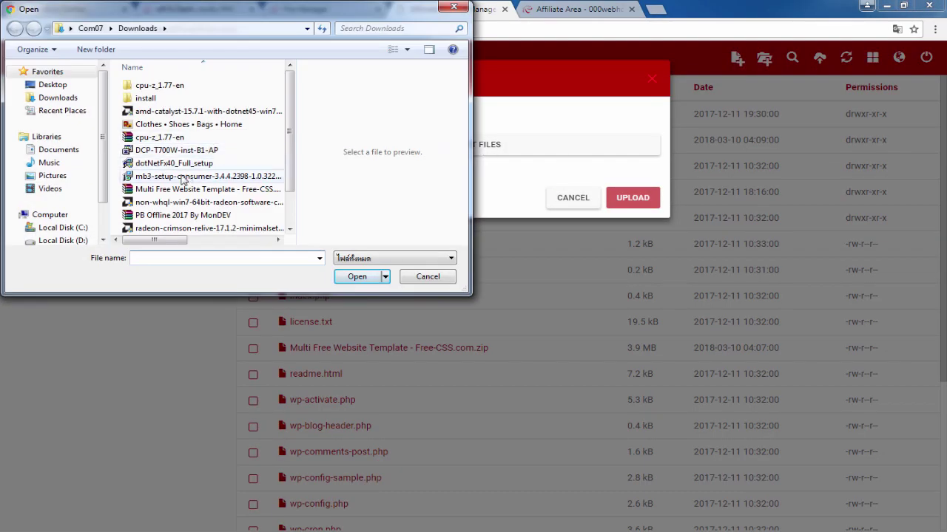
{"action": "left_click", "coordinate": [51, 84]}
{"action": "scroll", "coordinate": [205, 194], "scroll_direction": "down", "scroll_amount": 5}
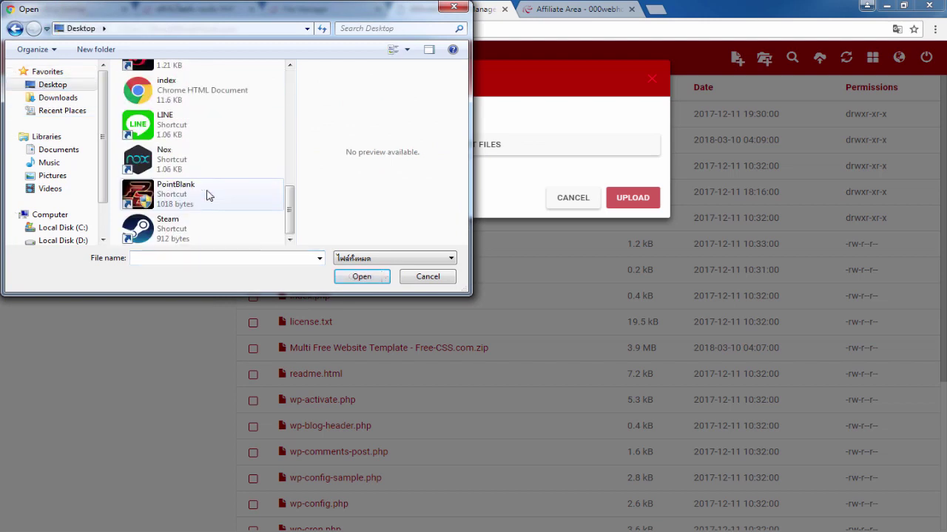
{"action": "left_click", "coordinate": [173, 91]}
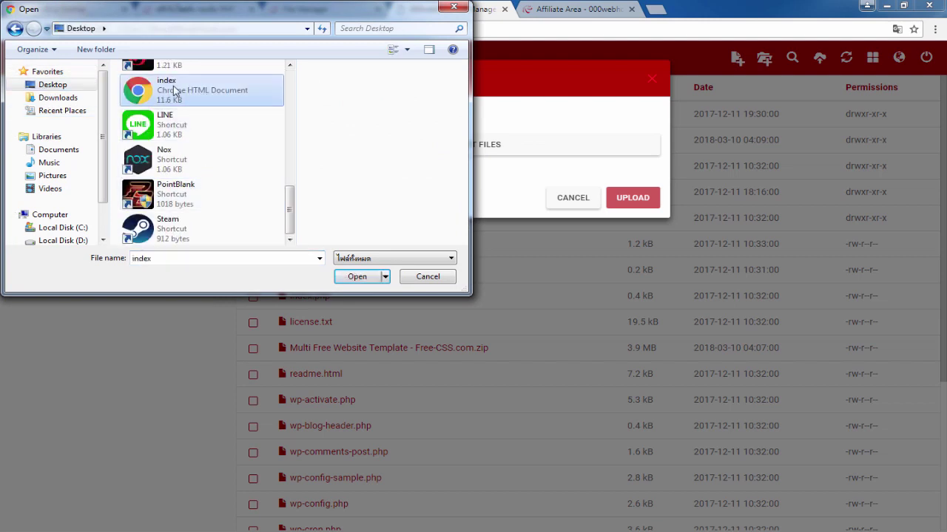
{"action": "left_click", "coordinate": [360, 276]}
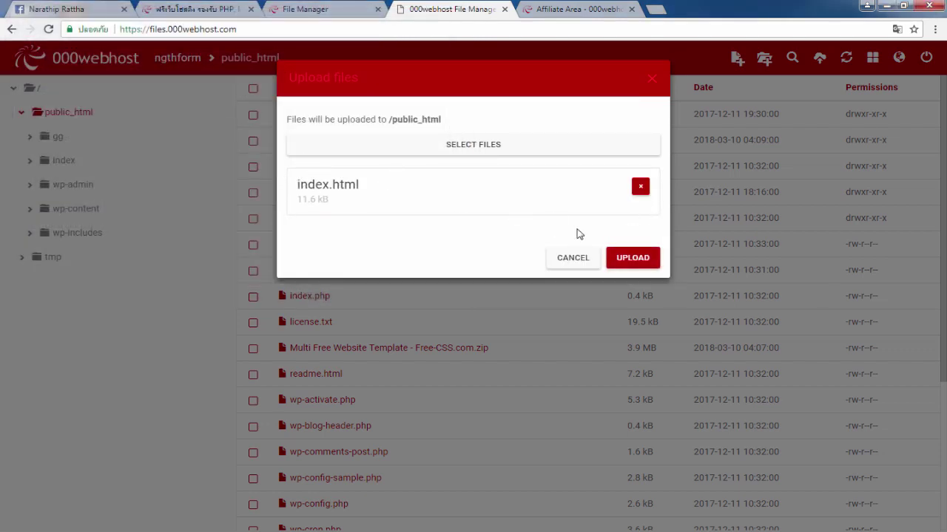
{"action": "left_click", "coordinate": [631, 258]}
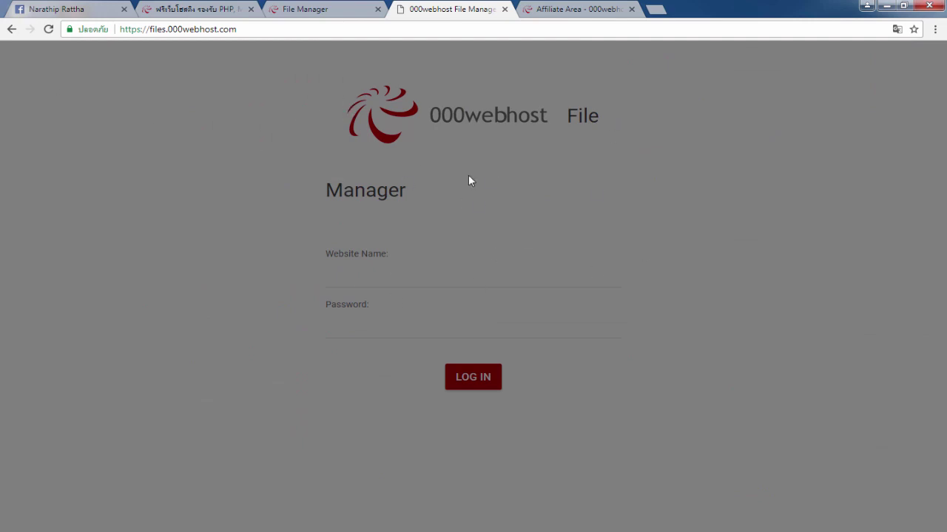
Relaunch the upload file manager from ngthform's File Manager page and close the logged-out file manager tab
{"action": "left_click", "coordinate": [333, 10]}
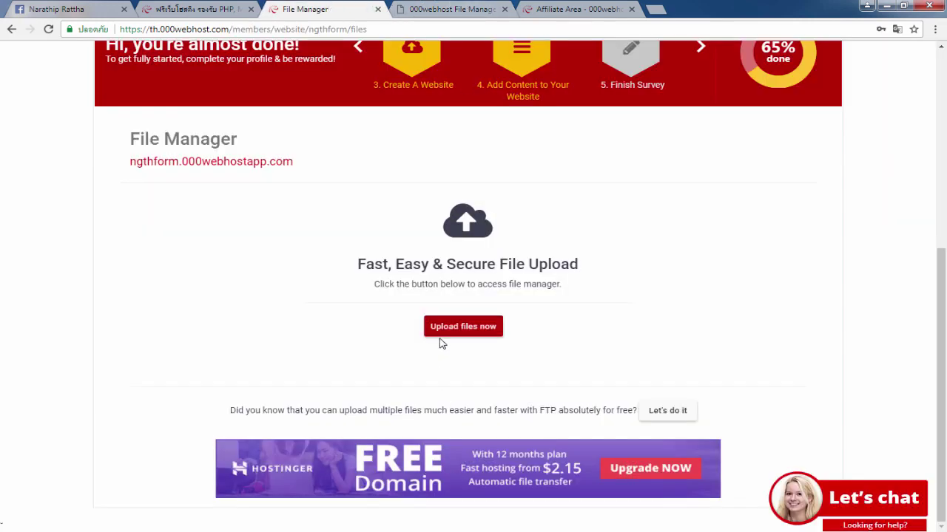
{"action": "left_click", "coordinate": [463, 326]}
{"action": "left_click", "coordinate": [555, 6]}
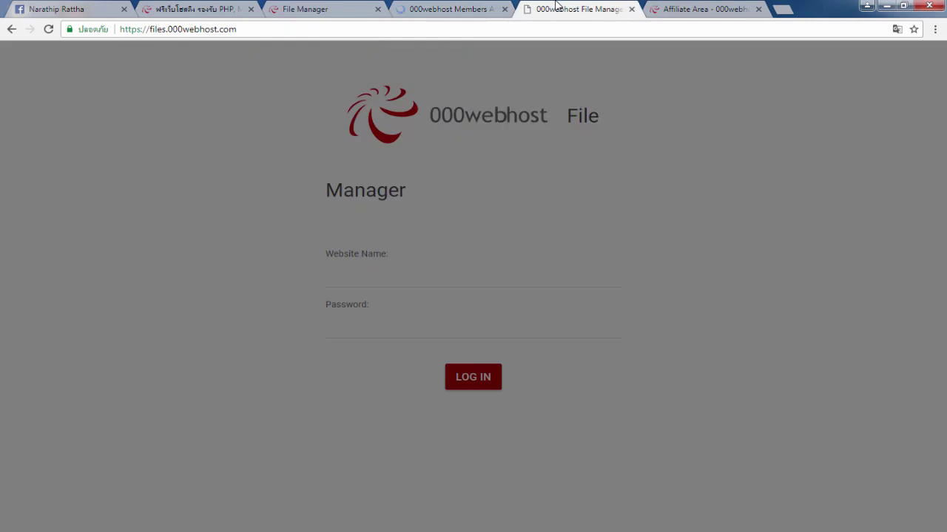
{"action": "key", "text": "ctrl+w"}
{"action": "left_click", "coordinate": [480, 7]}
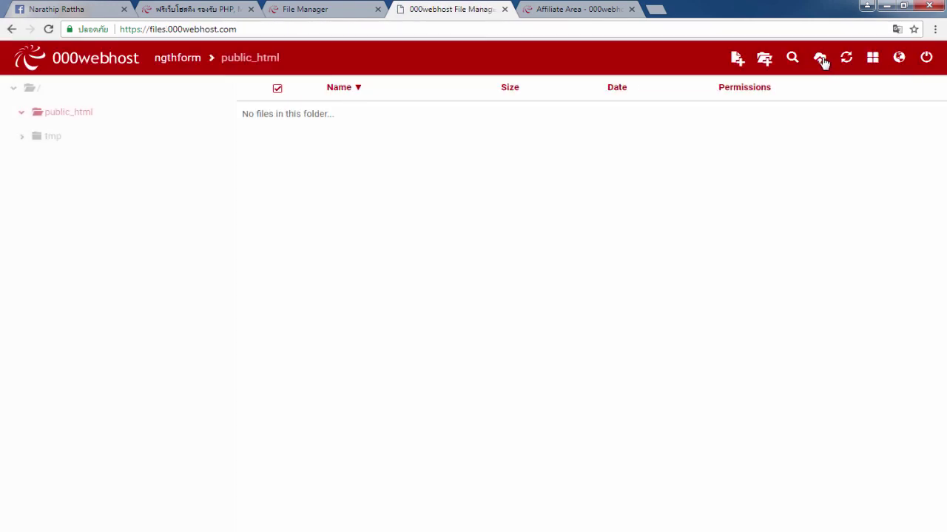
Upload index.html from the desktop to the public_html folder
{"action": "left_click", "coordinate": [819, 59]}
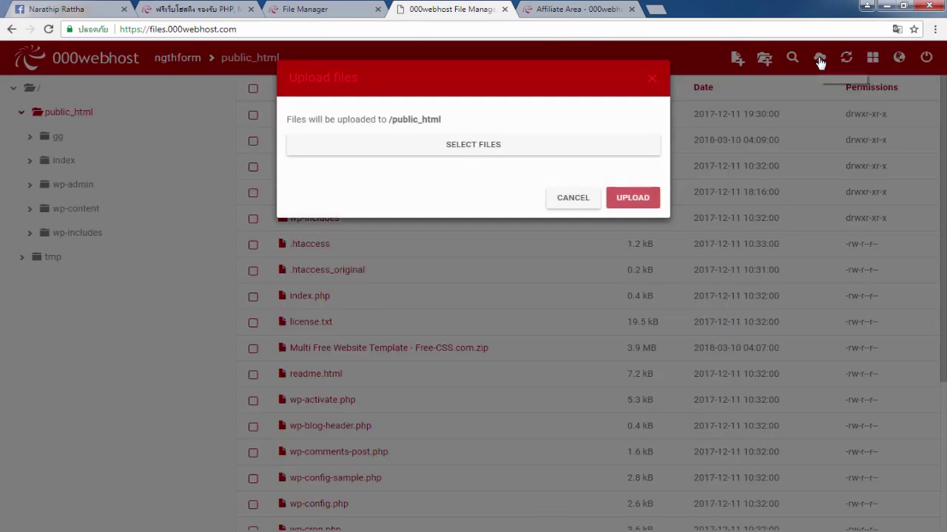
{"action": "left_click", "coordinate": [494, 152]}
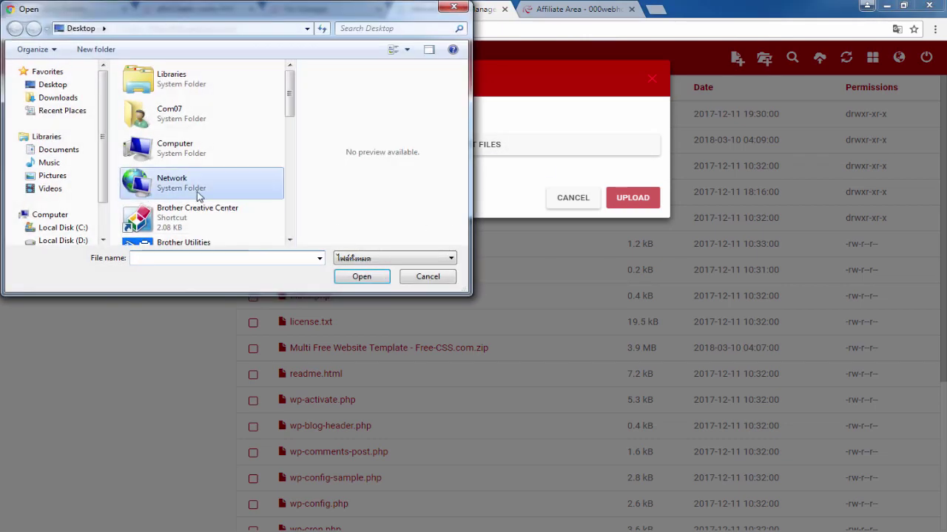
{"action": "scroll", "coordinate": [209, 198], "scroll_direction": "down", "scroll_amount": 5}
{"action": "left_click", "coordinate": [170, 89]}
{"action": "left_click", "coordinate": [366, 277]}
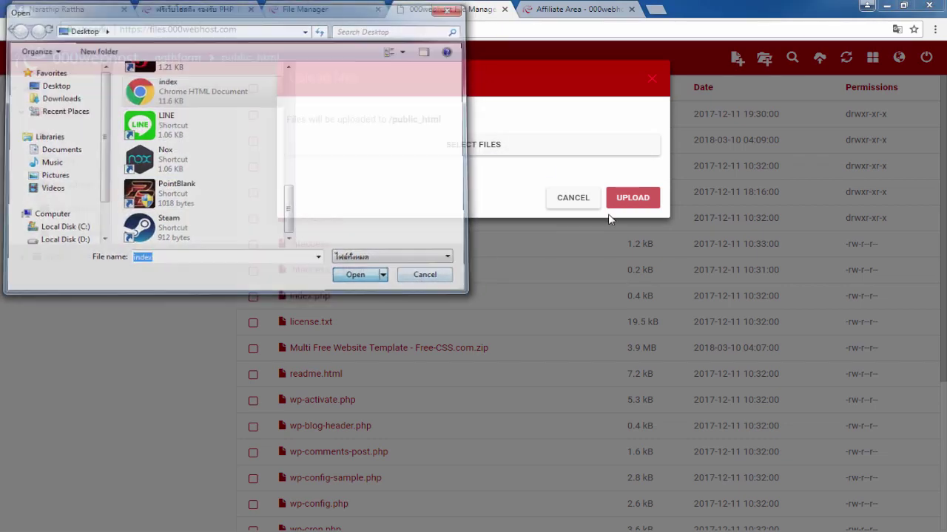
{"action": "left_click", "coordinate": [634, 258]}
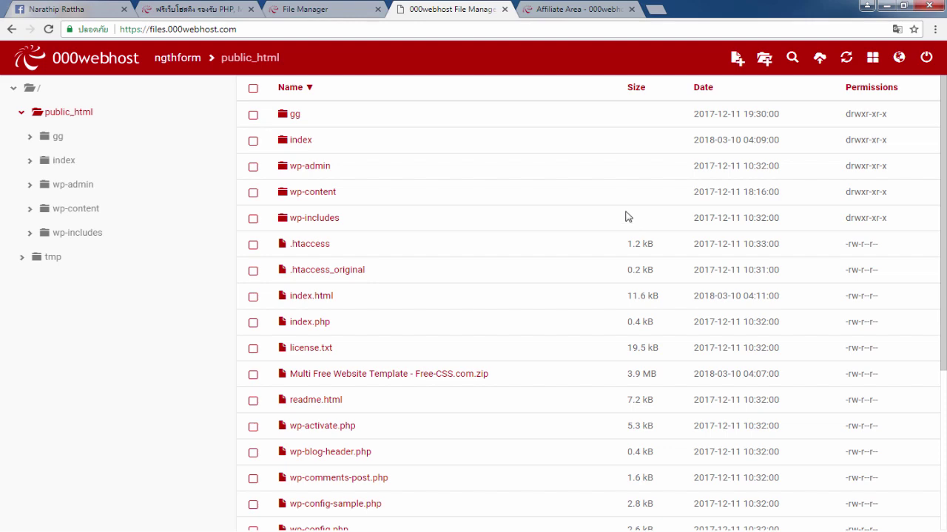
Examine the public_html file list and check the uploaded index.html entry
{"action": "scroll", "coordinate": [506, 183], "scroll_direction": "down", "scroll_amount": 3}
{"action": "scroll", "coordinate": [506, 184], "scroll_direction": "up", "scroll_amount": 3}
{"action": "key", "text": "ctrl+shift+Tab"}
{"action": "scroll", "coordinate": [474, 100], "scroll_direction": "up", "scroll_amount": 5}
{"action": "key", "text": "ctrl+Tab"}
{"action": "key", "text": "ctrl+Tab"}
{"action": "key", "text": "ctrl+shift+Tab"}
{"action": "left_click", "coordinate": [252, 297]}
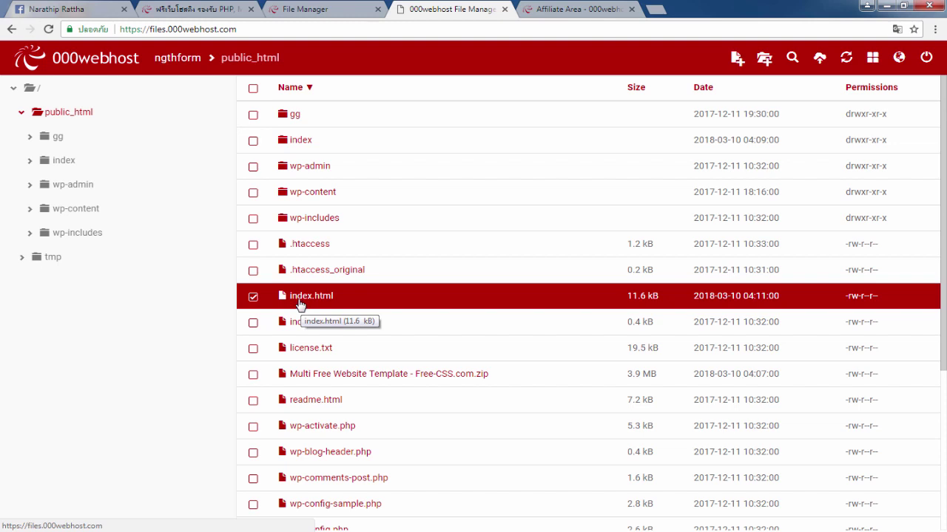
{"action": "left_click", "coordinate": [252, 296]}
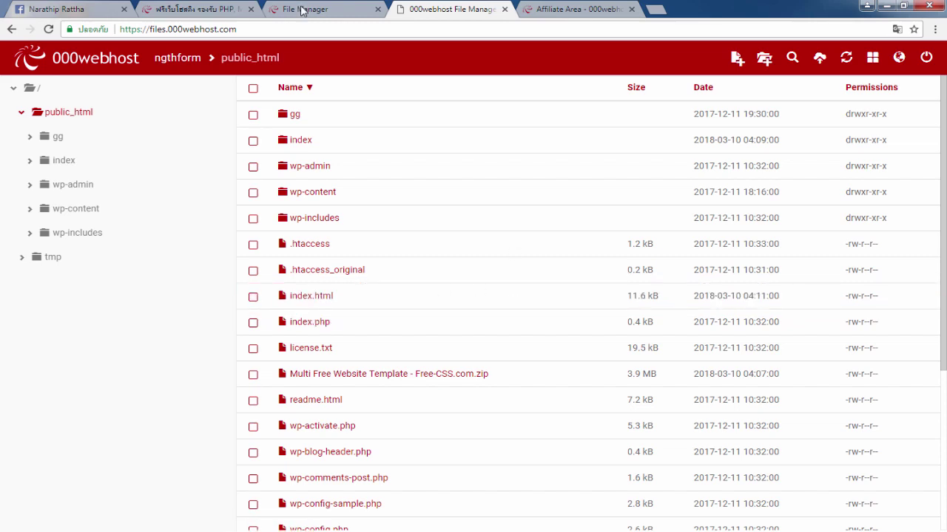
Close the upload file manager and open the Earn Money page from the member account on the ngthform management page
{"action": "left_click", "coordinate": [303, 9]}
{"action": "middle_click", "coordinate": [398, 6]}
{"action": "scroll", "coordinate": [341, 281], "scroll_direction": "up", "scroll_amount": 4}
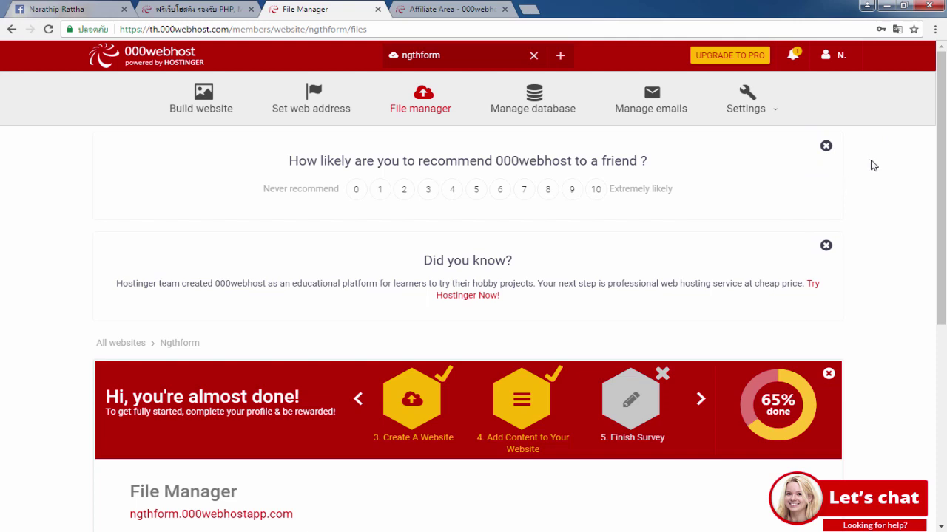
{"action": "left_click", "coordinate": [826, 63]}
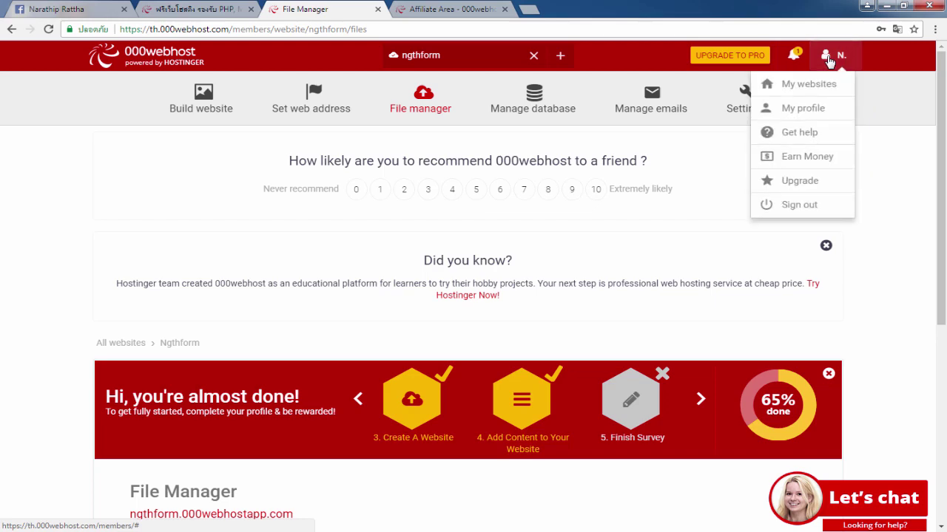
{"action": "left_click", "coordinate": [819, 161]}
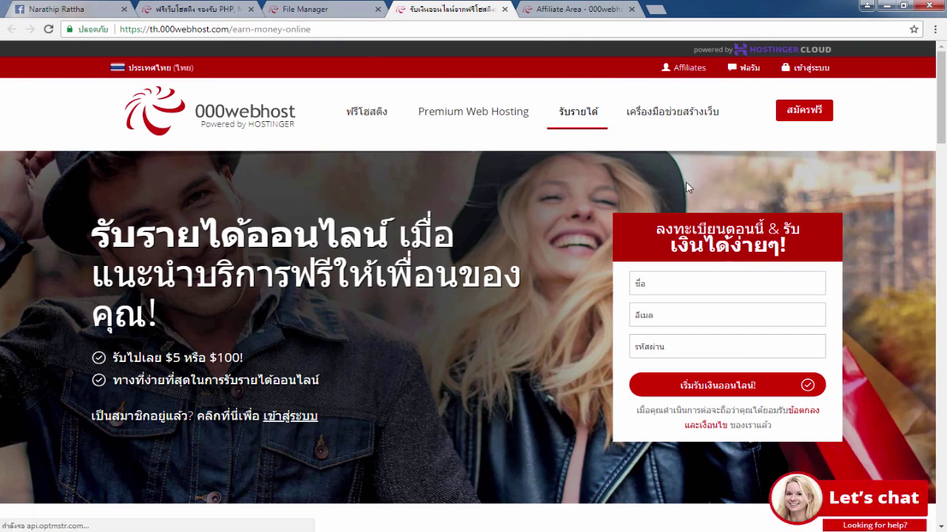
Open the Affiliates login page from the Earn Money page and go to the affiliate sign-up form
{"action": "left_click", "coordinate": [682, 69]}
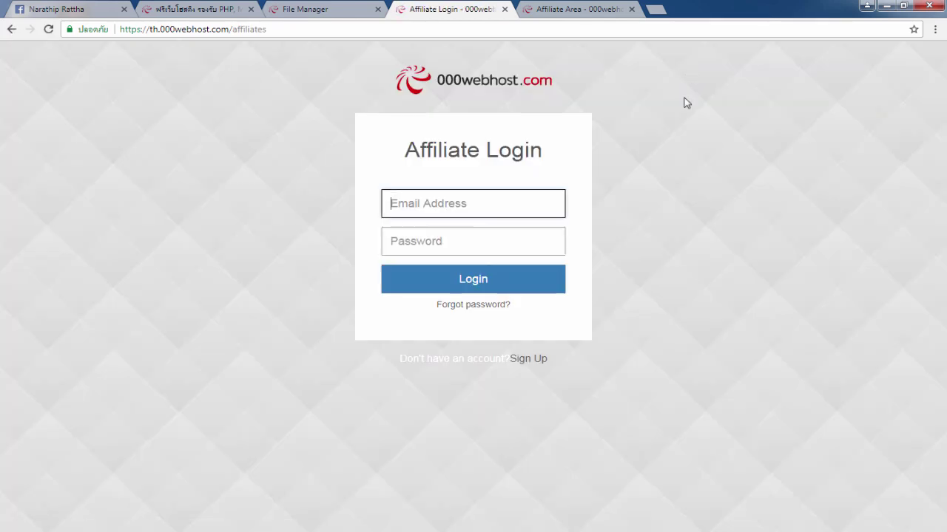
{"action": "left_click", "coordinate": [531, 360]}
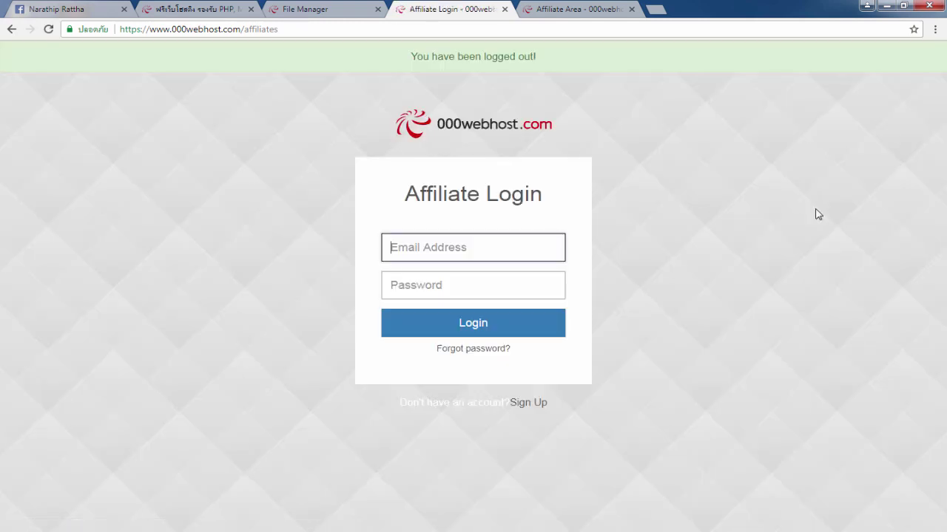
{"action": "left_click", "coordinate": [453, 248]}
{"action": "left_click", "coordinate": [537, 403]}
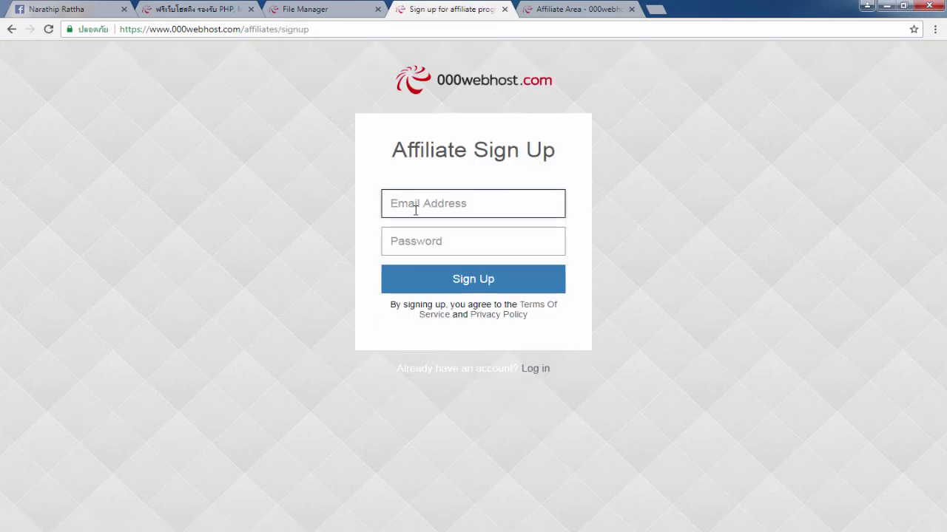
Examine the e-mail and password fields of the affiliate sign-up form, checking back against the ngthform File Manager page
{"action": "left_click", "coordinate": [444, 252]}
{"action": "left_click", "coordinate": [444, 214]}
{"action": "left_click", "coordinate": [458, 216]}
{"action": "left_click", "coordinate": [453, 247]}
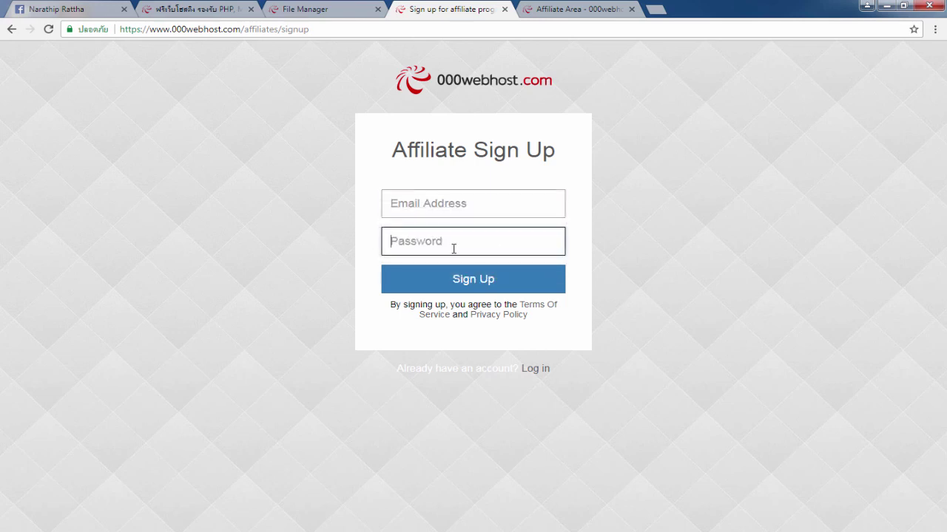
{"action": "left_click", "coordinate": [355, 9]}
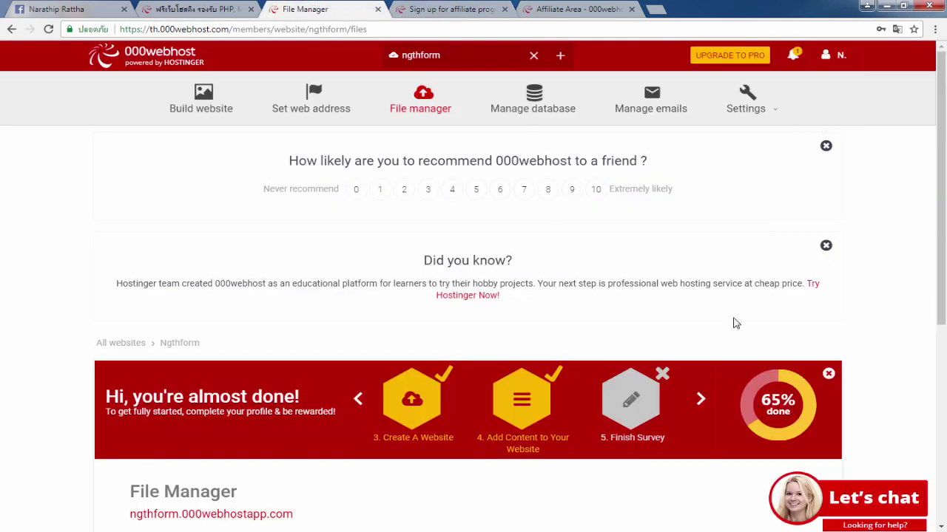
{"action": "left_click", "coordinate": [462, 6]}
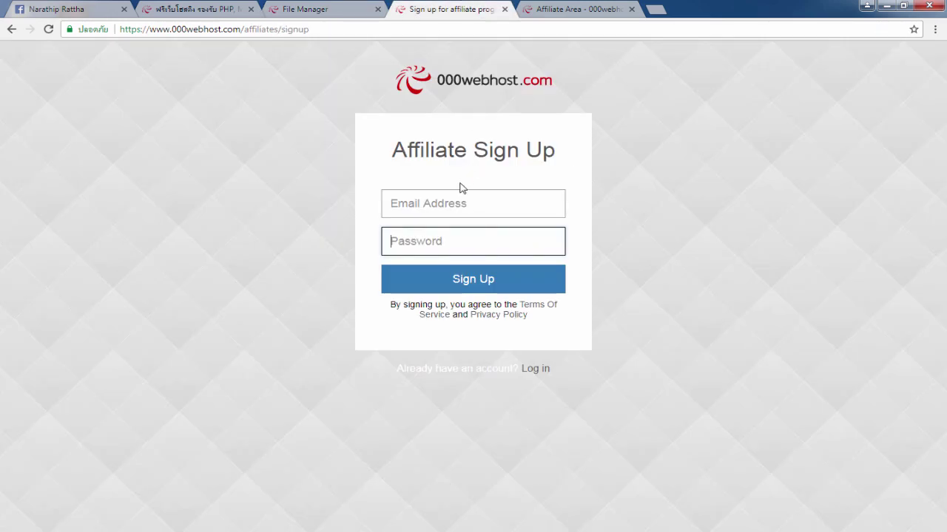
{"action": "left_click", "coordinate": [451, 204]}
{"action": "left_click", "coordinate": [426, 241]}
{"action": "left_click", "coordinate": [437, 196]}
{"action": "left_click", "coordinate": [426, 241]}
{"action": "left_click", "coordinate": [793, 285]}
{"action": "left_click", "coordinate": [474, 247]}
{"action": "left_click", "coordinate": [472, 211]}
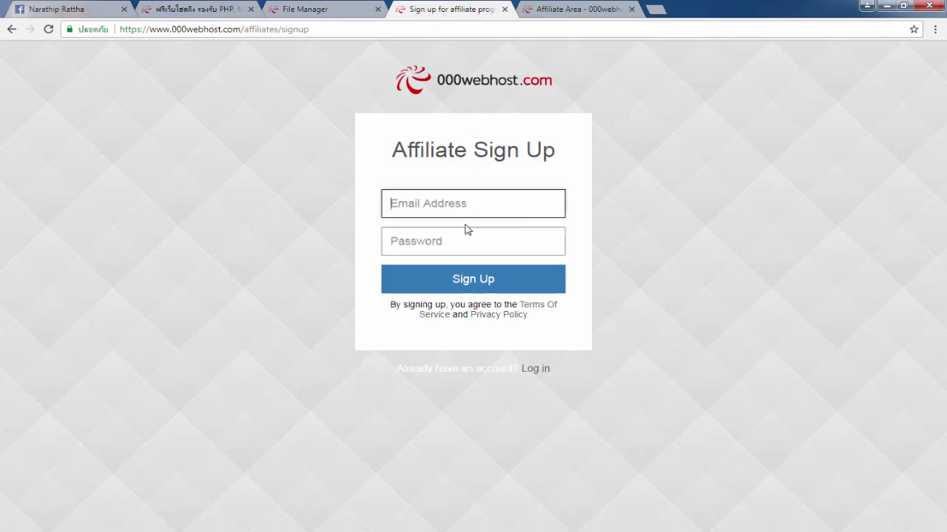
{"action": "left_click", "coordinate": [303, 8]}
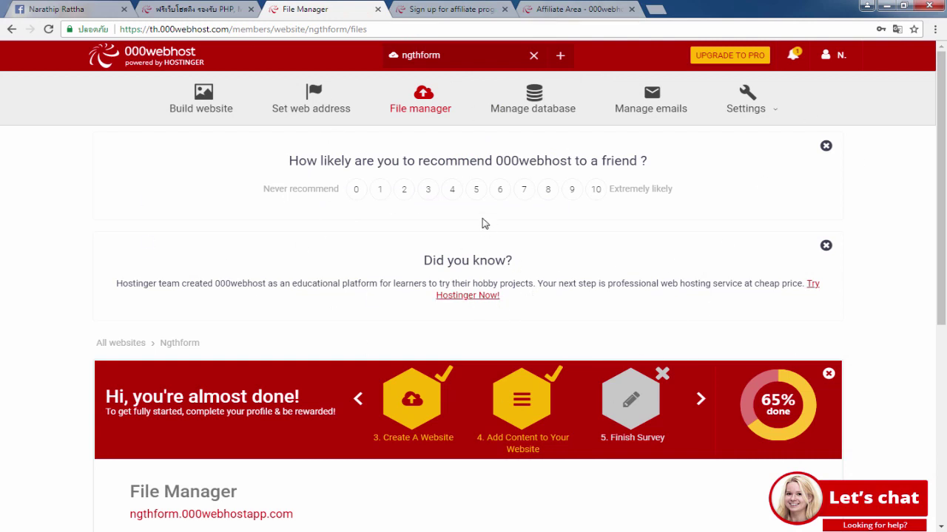
{"action": "left_click", "coordinate": [448, 9]}
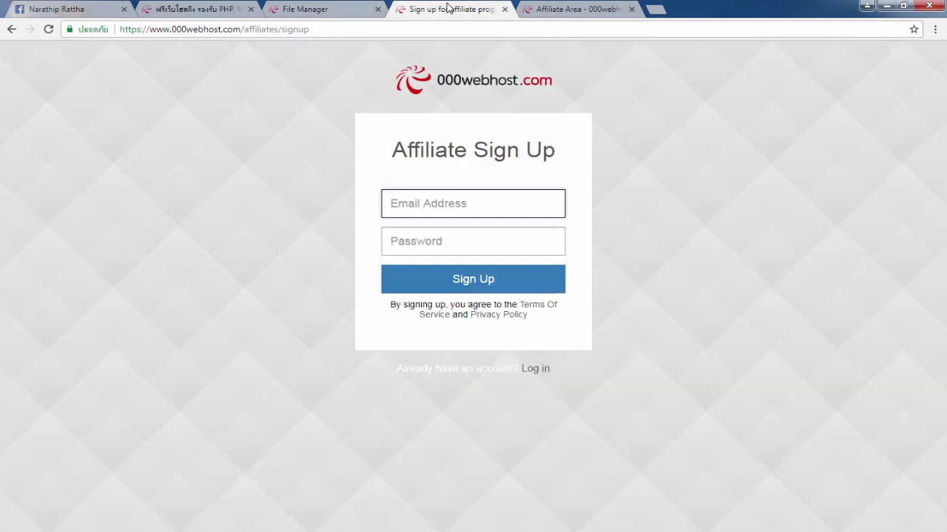
{"action": "left_click", "coordinate": [511, 241]}
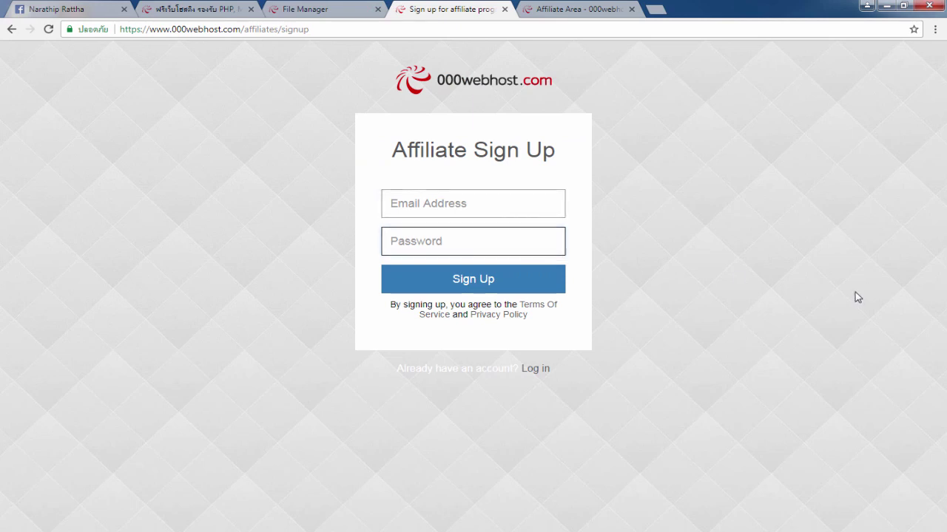
Switch from the sign-up form to the affiliate login and sign in with the account e-mail and password
{"action": "left_click", "coordinate": [546, 375]}
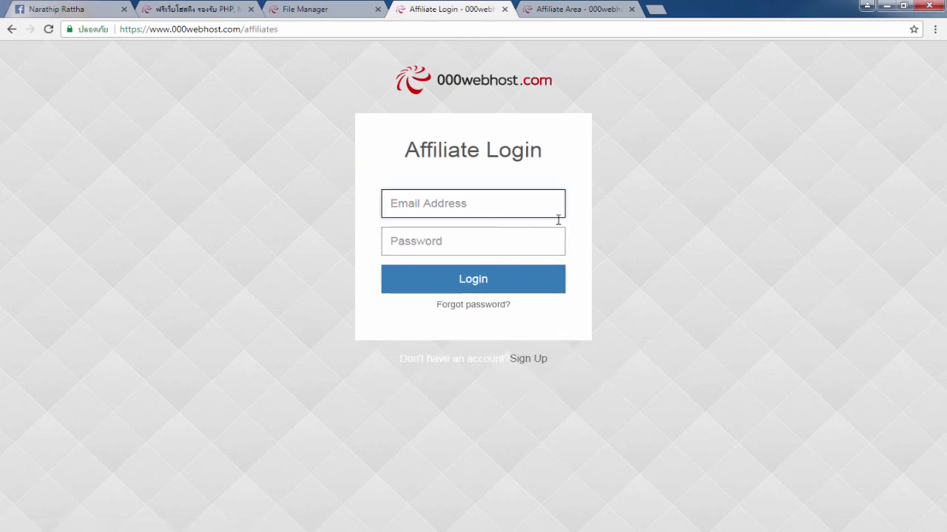
{"action": "left_click", "coordinate": [456, 205]}
{"action": "left_click", "coordinate": [450, 224]}
{"action": "left_click", "coordinate": [444, 243]}
{"action": "type", "text": "**********"}
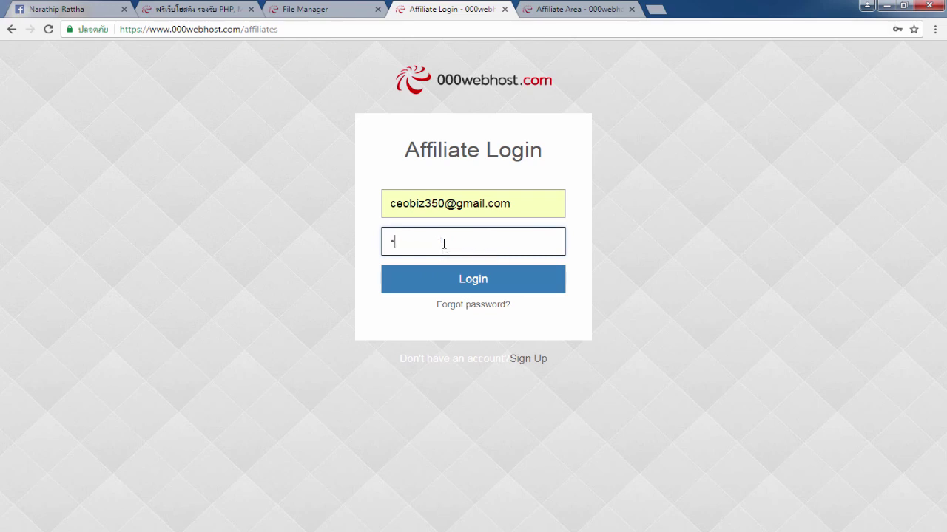
{"action": "key", "text": "Return"}
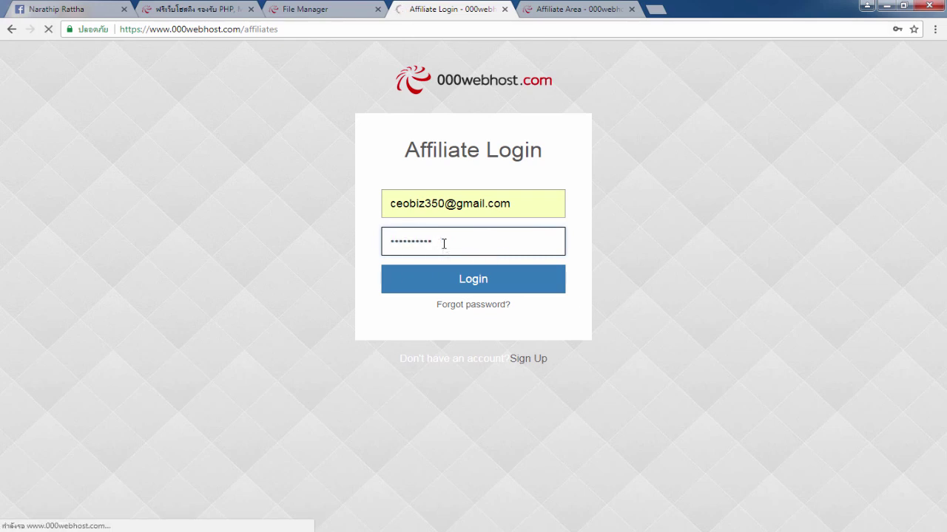
Review the Affiliate Area home page and its account migration notice, and close the duplicate Affiliate Area tab
{"action": "scroll", "coordinate": [866, 212], "scroll_direction": "down", "scroll_amount": 2}
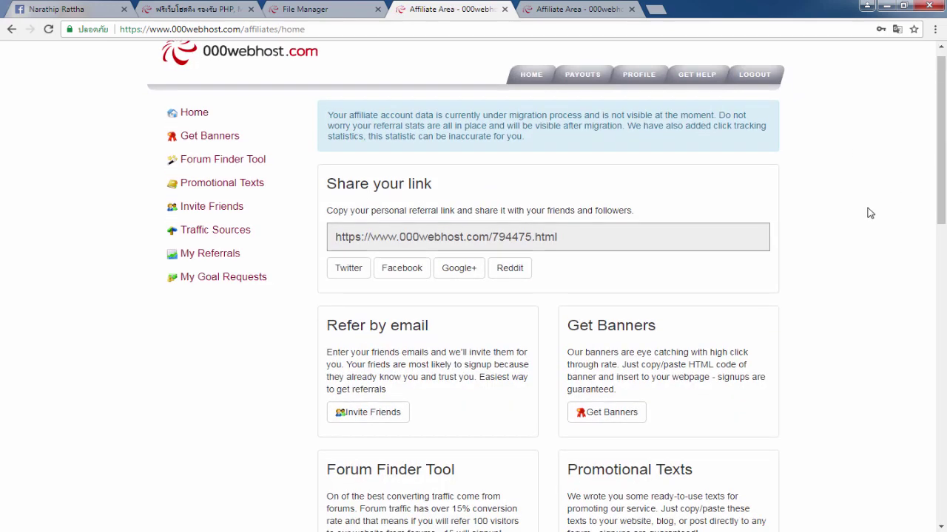
{"action": "scroll", "coordinate": [866, 211], "scroll_direction": "up", "scroll_amount": 2}
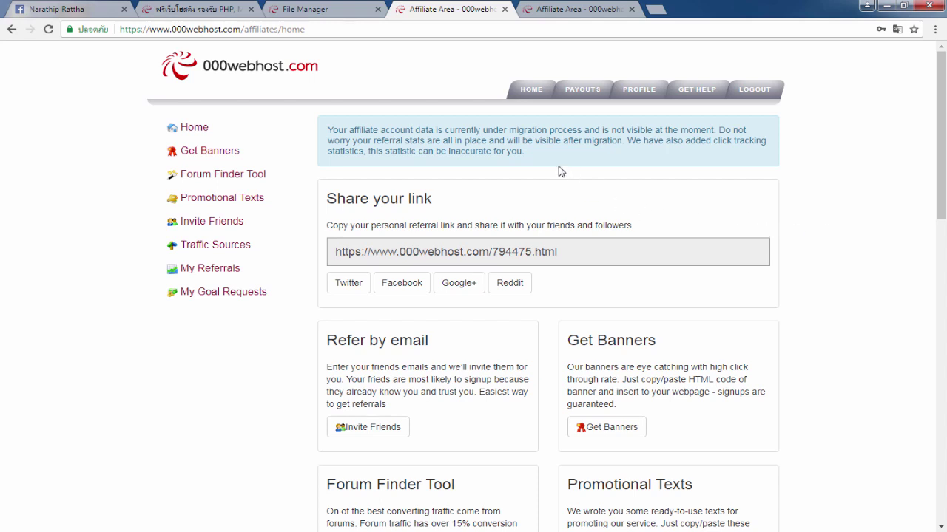
{"action": "left_click_drag", "start_coordinate": [415, 128], "coordinate": [600, 126]}
{"action": "left_click", "coordinate": [526, 136]}
{"action": "middle_click", "coordinate": [533, 8]}
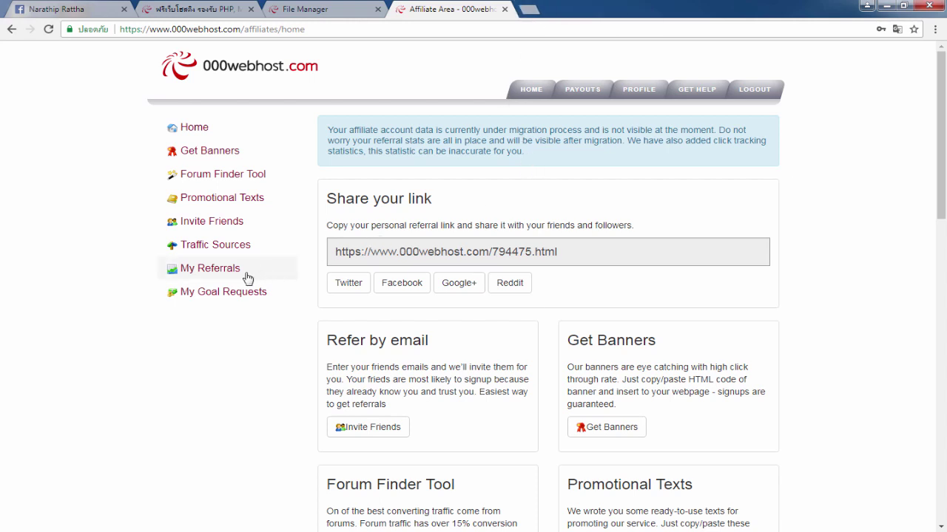
Open My Goal Requests and examine the number of active referrals needed for the Just for fun goal
{"action": "left_click", "coordinate": [244, 291]}
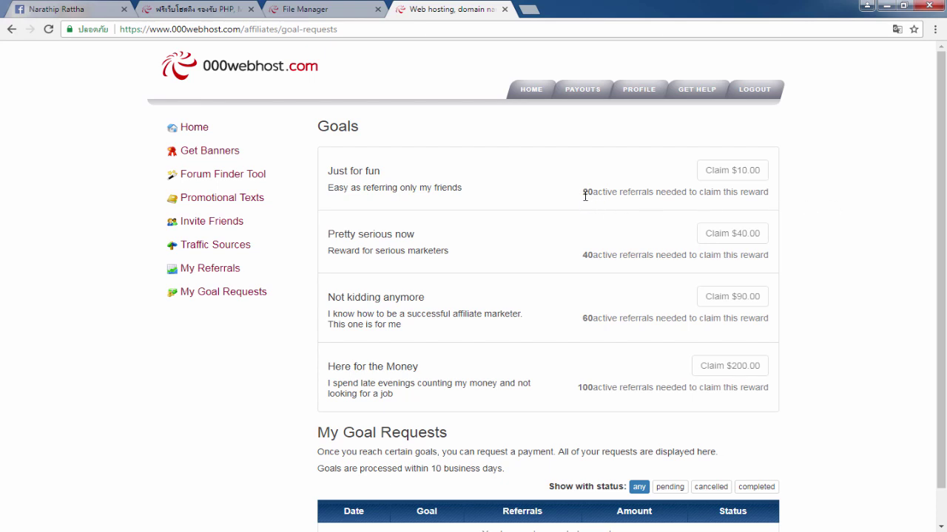
{"action": "left_click_drag", "start_coordinate": [583, 192], "coordinate": [614, 192]}
{"action": "left_click", "coordinate": [751, 179]}
{"action": "left_click_drag", "start_coordinate": [582, 191], "coordinate": [593, 193]}
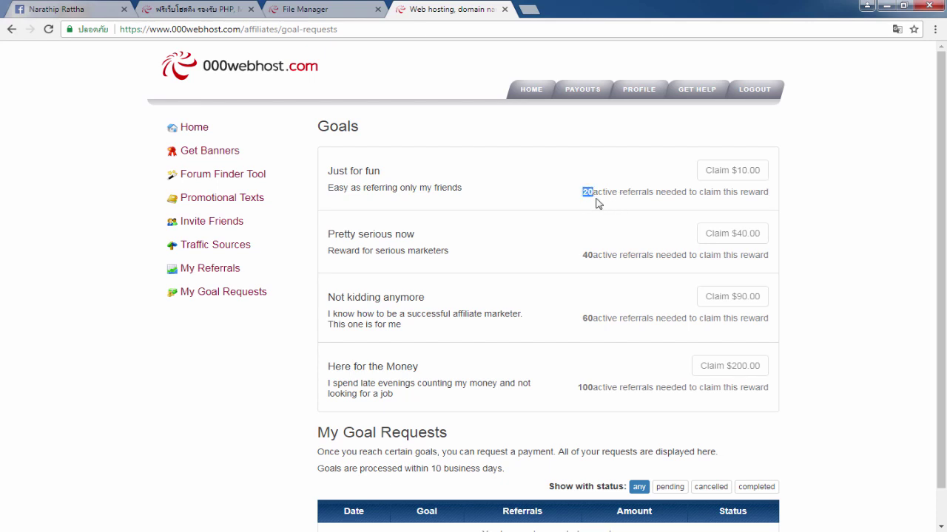